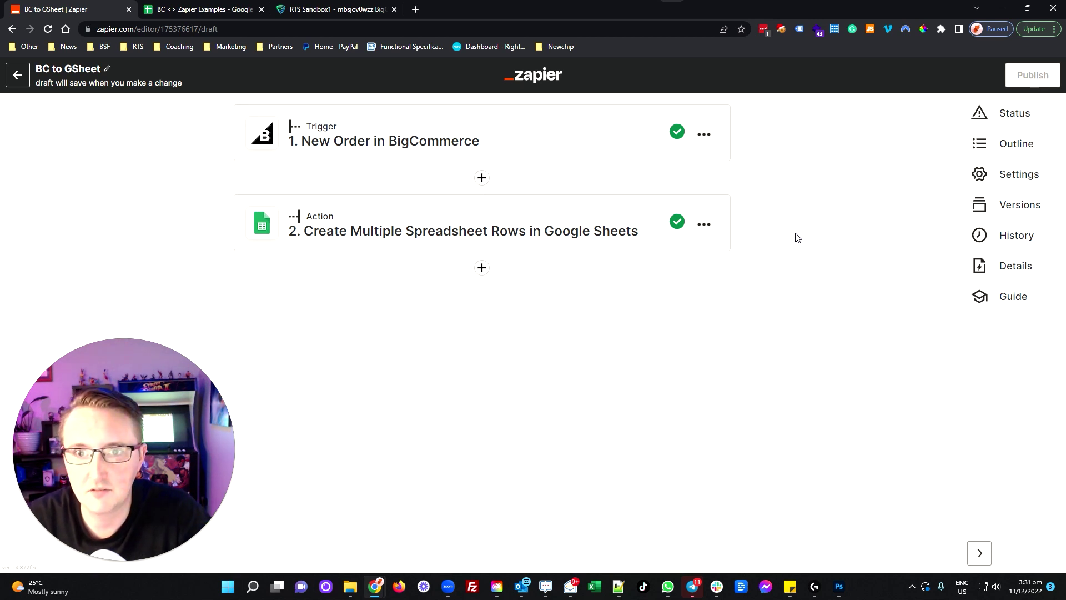
- Set the BigCommerce trigger event to New Order and proceed with the already connected BigCommerce account
{"action": "left_click", "coordinate": [563, 134]}
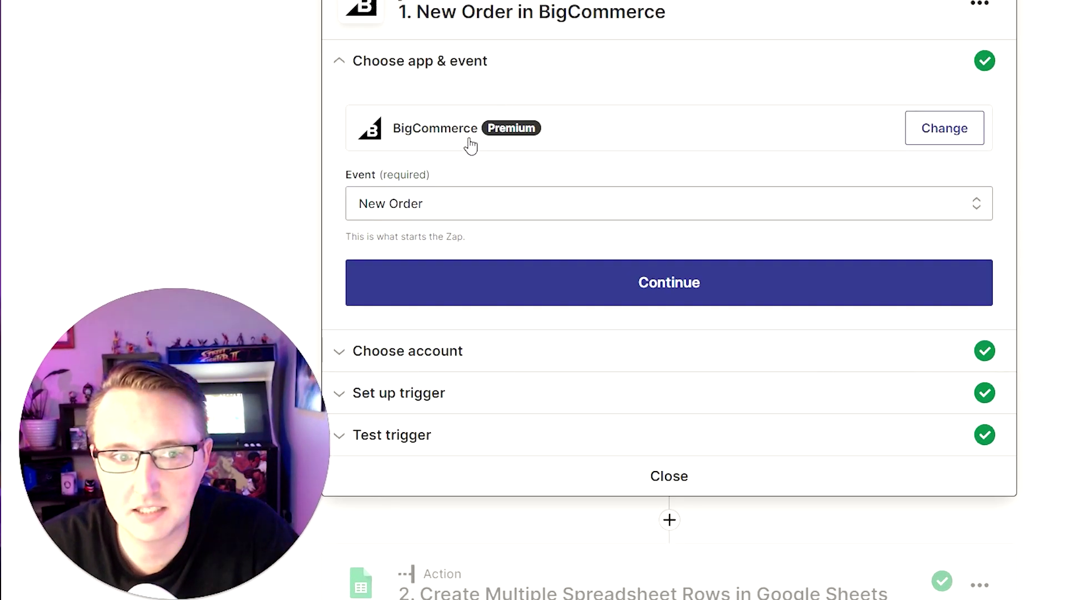
{"action": "left_click", "coordinate": [514, 203]}
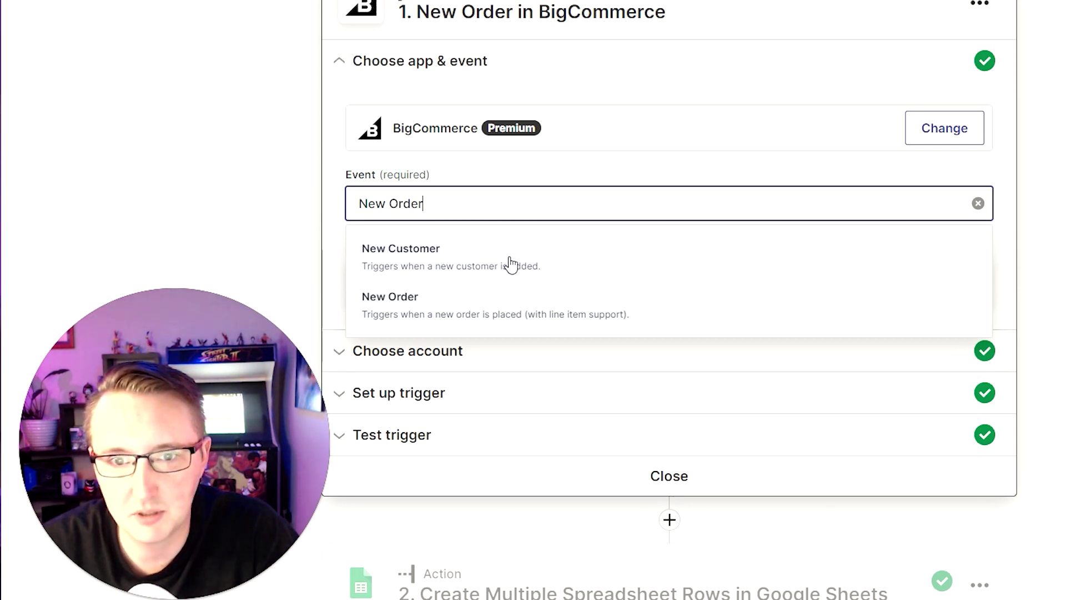
{"action": "left_click", "coordinate": [512, 314]}
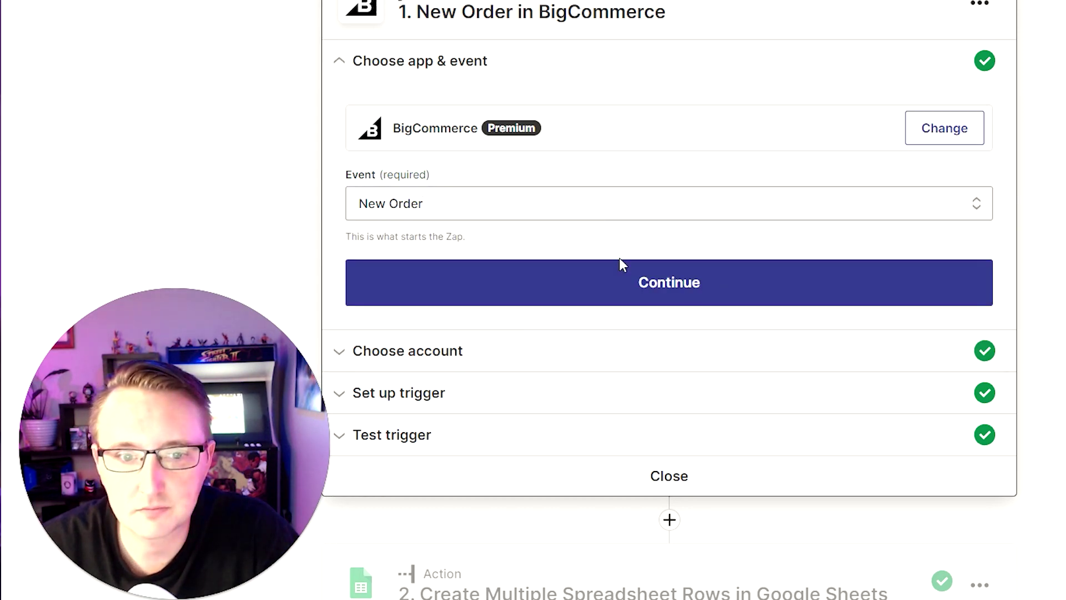
{"action": "left_click", "coordinate": [666, 293]}
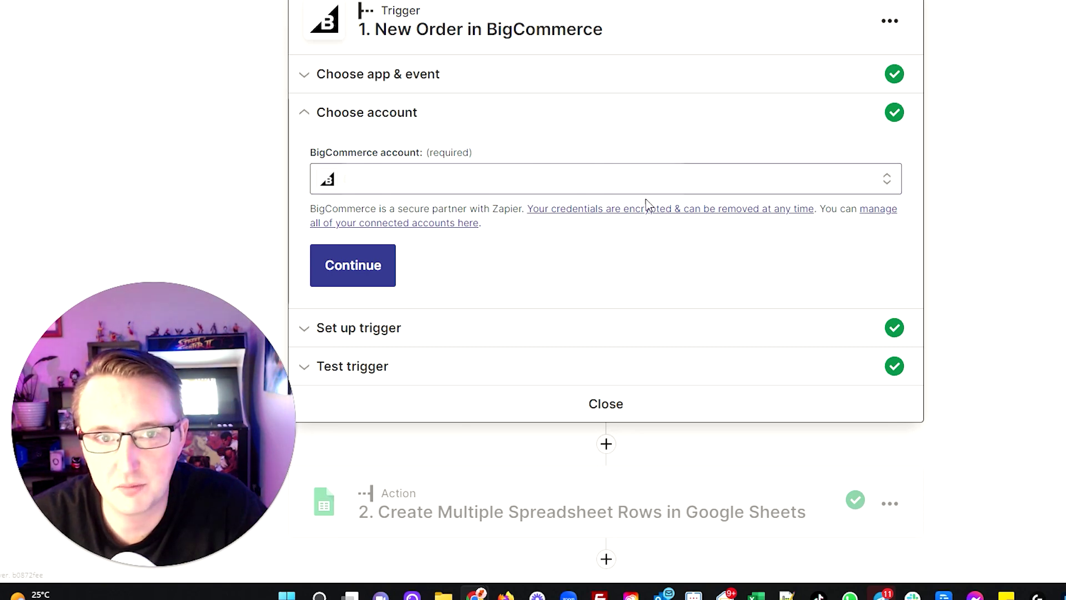
{"action": "left_click", "coordinate": [381, 266]}
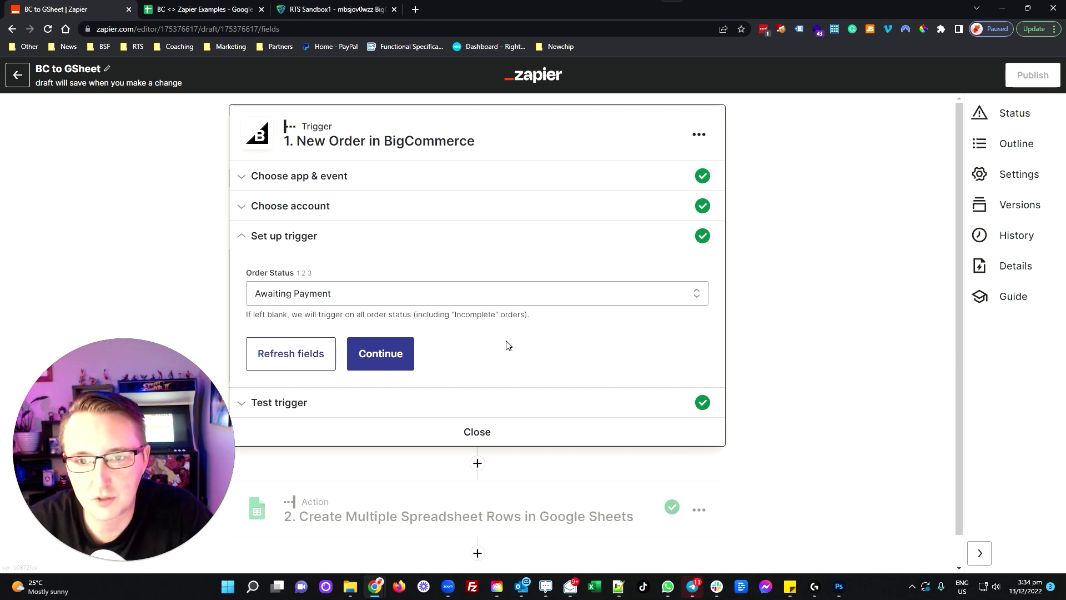
- Set the trigger's order status to Awaiting Payment and proceed to the trigger test
{"action": "left_click", "coordinate": [465, 294]}
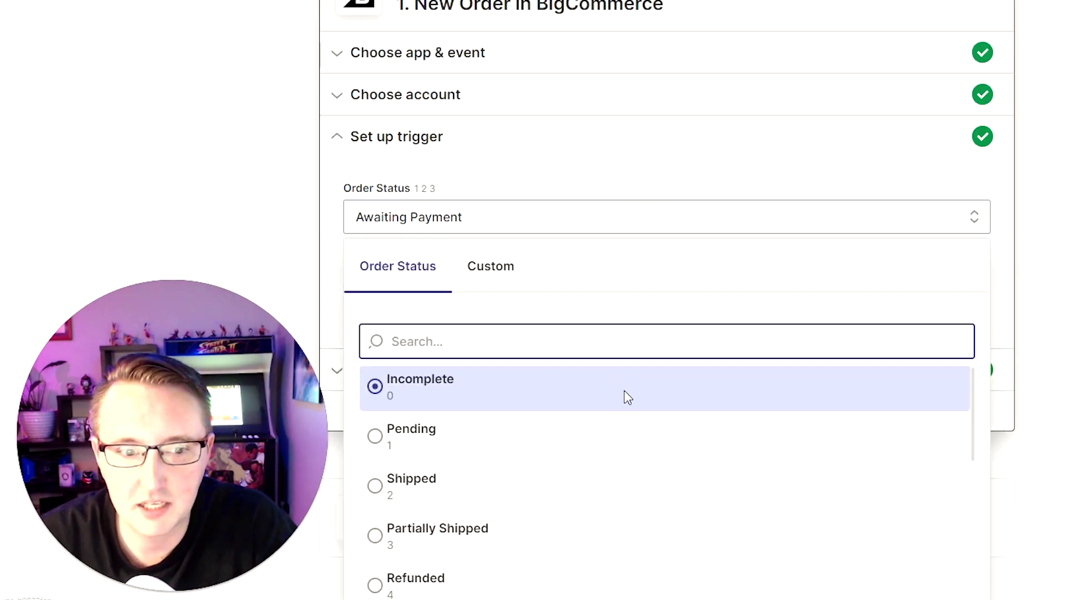
{"action": "scroll", "coordinate": [626, 397], "scroll_direction": "down", "scroll_amount": 5}
{"action": "scroll", "coordinate": [633, 397], "scroll_direction": "down", "scroll_amount": 3}
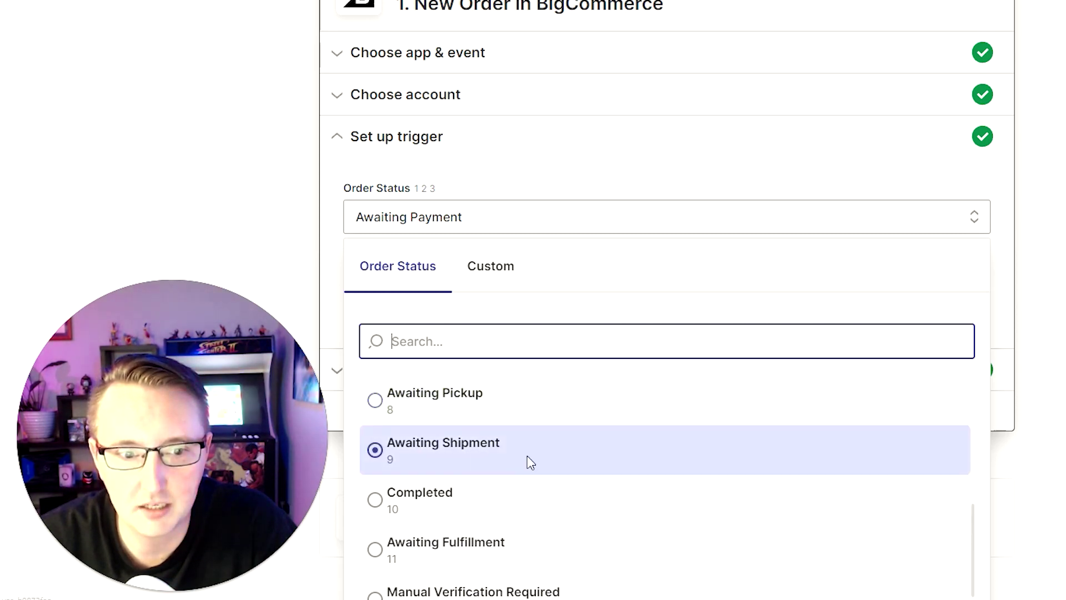
{"action": "scroll", "coordinate": [478, 489], "scroll_direction": "up", "scroll_amount": 3}
{"action": "left_click", "coordinate": [496, 505]}
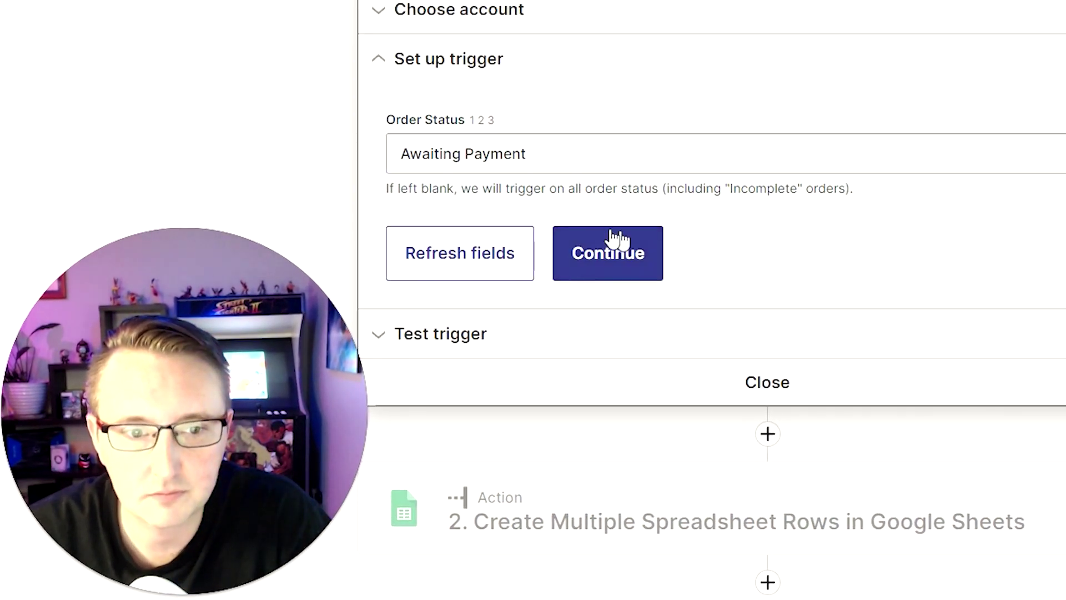
{"action": "left_click", "coordinate": [622, 261]}
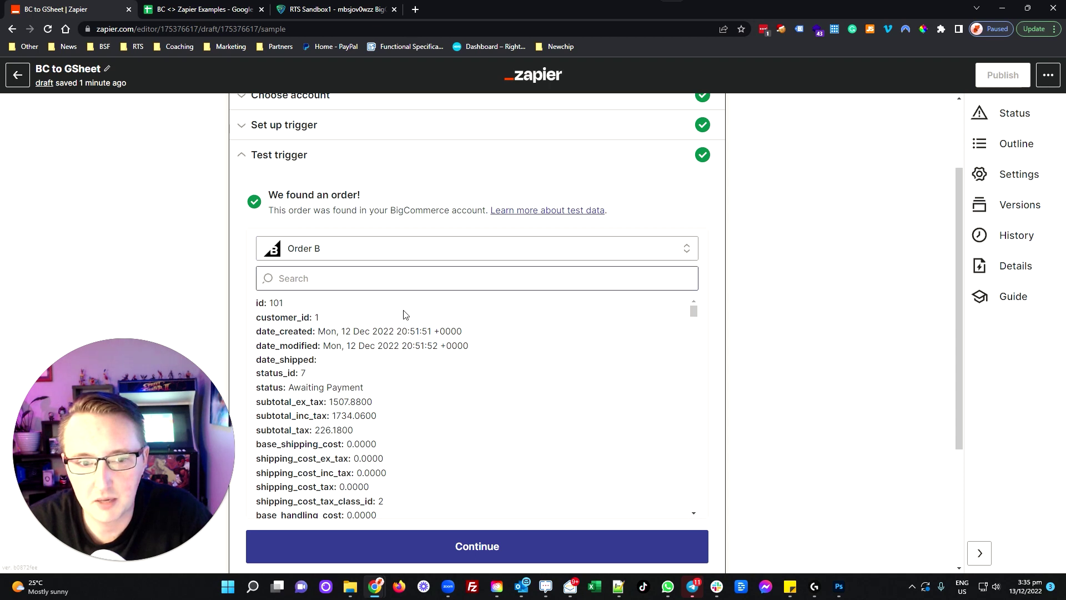
- Choose Order B as the sample record for the trigger test
{"action": "scroll", "coordinate": [436, 384], "scroll_direction": "down", "scroll_amount": 10}
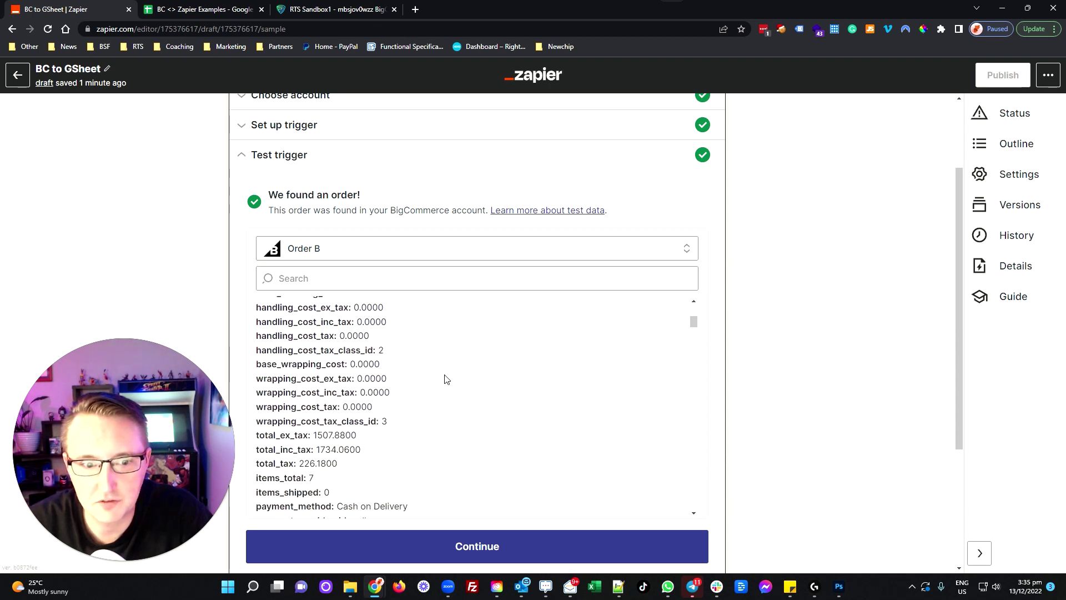
{"action": "scroll", "coordinate": [448, 380], "scroll_direction": "up", "scroll_amount": 4}
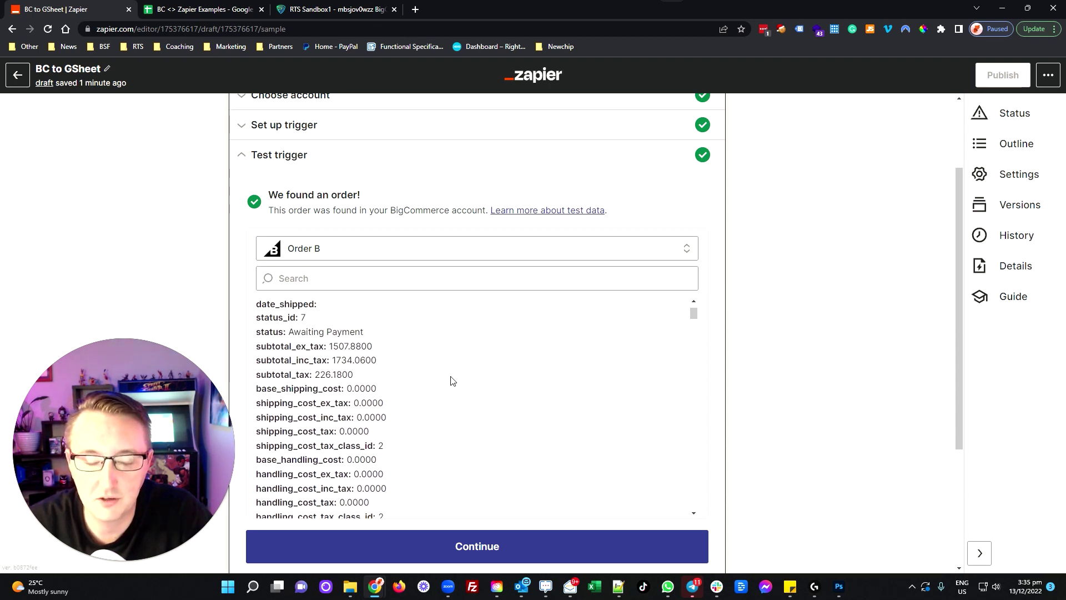
{"action": "left_click", "coordinate": [405, 258]}
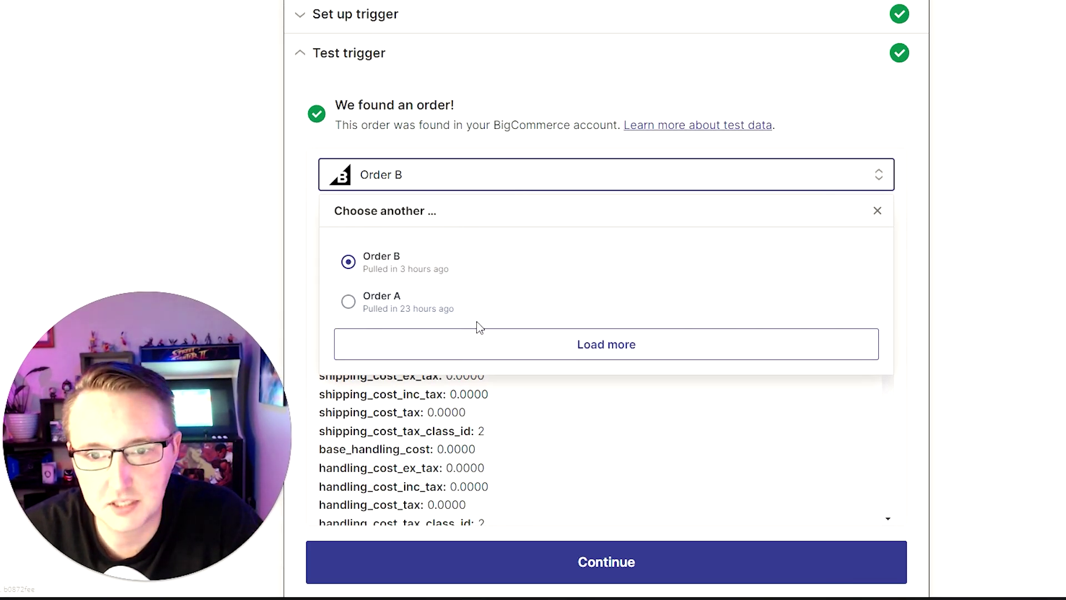
{"action": "left_click", "coordinate": [469, 265]}
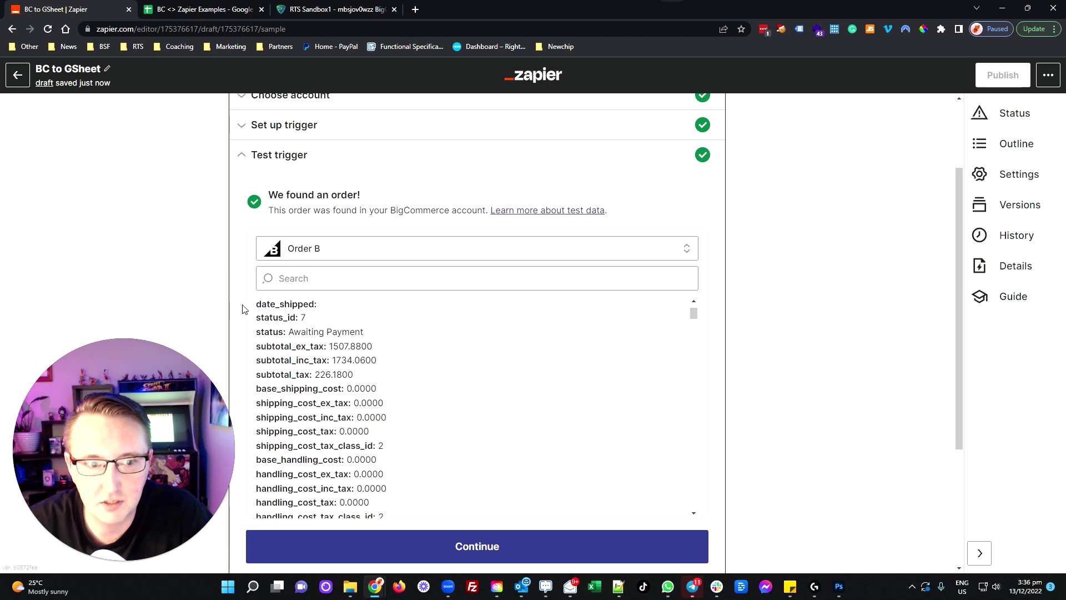
- Review the sample order's cost, payment, currency and billing address fields and proceed to the action step
{"action": "scroll", "coordinate": [433, 355], "scroll_direction": "down", "scroll_amount": 1}
{"action": "scroll", "coordinate": [449, 362], "scroll_direction": "down", "scroll_amount": 4}
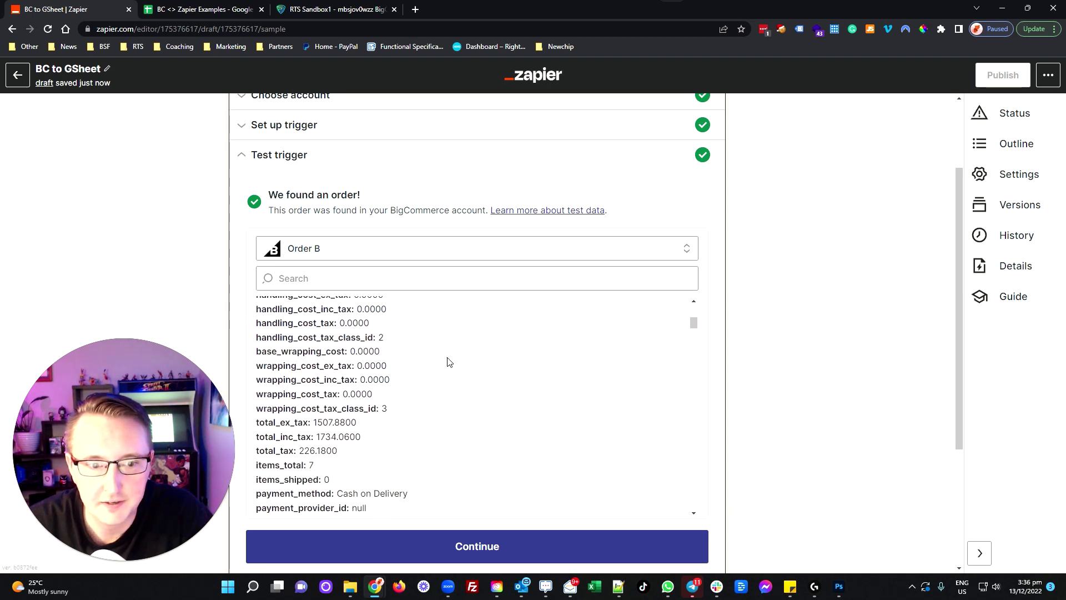
{"action": "scroll", "coordinate": [440, 350], "scroll_direction": "down", "scroll_amount": 3}
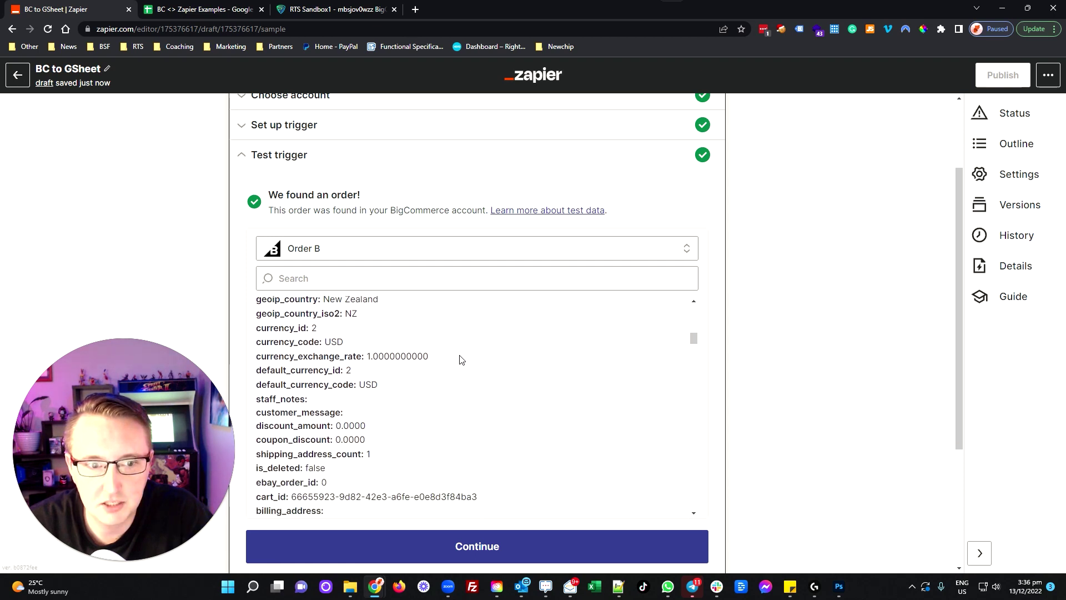
{"action": "scroll", "coordinate": [439, 358], "scroll_direction": "down", "scroll_amount": 4}
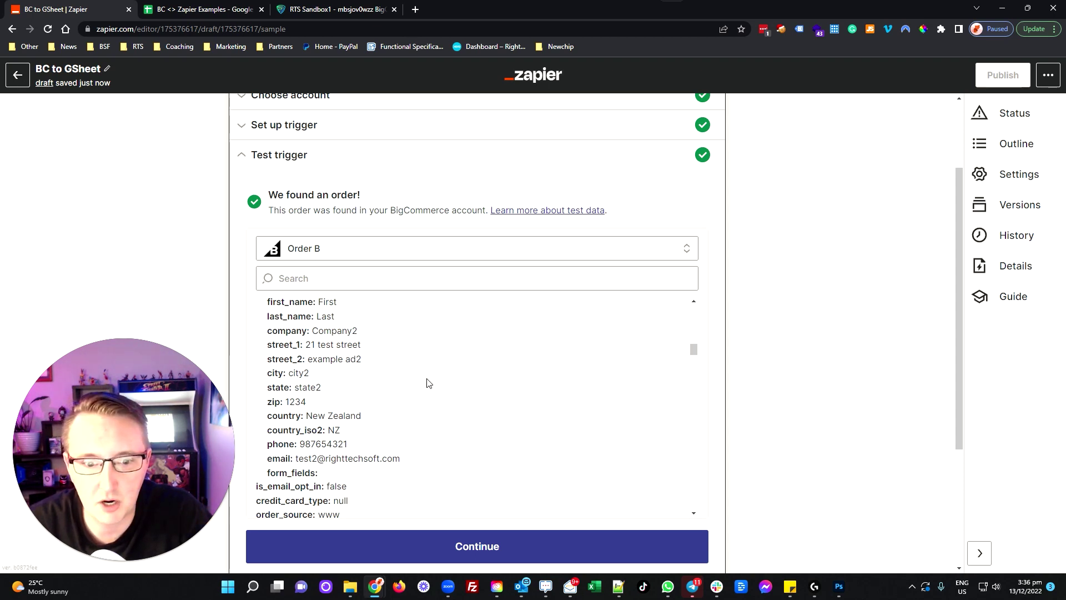
{"action": "scroll", "coordinate": [754, 310], "scroll_direction": "down", "scroll_amount": 2}
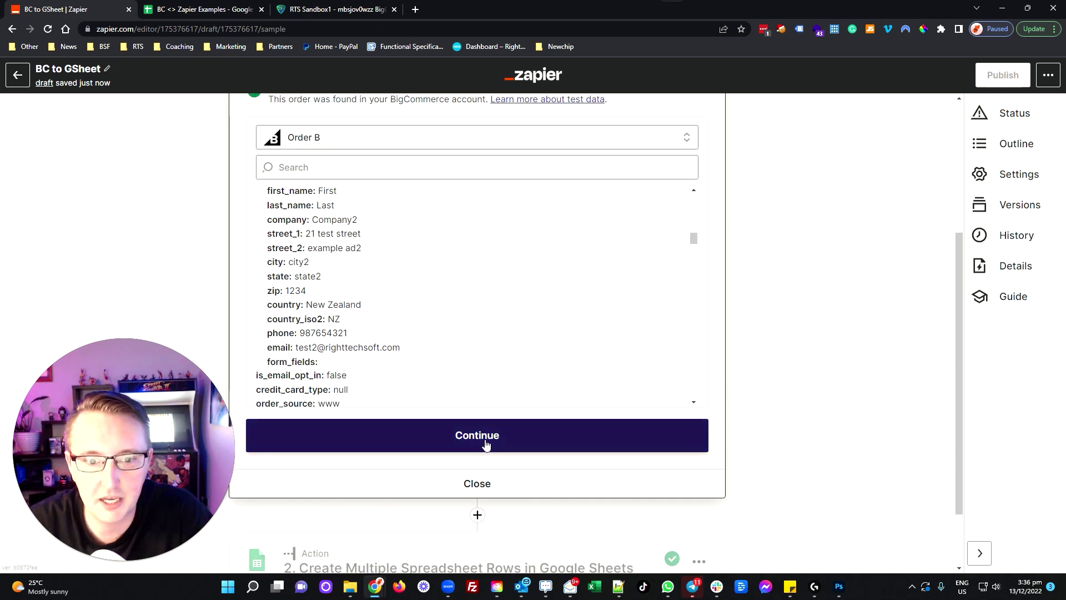
{"action": "left_click", "coordinate": [485, 445]}
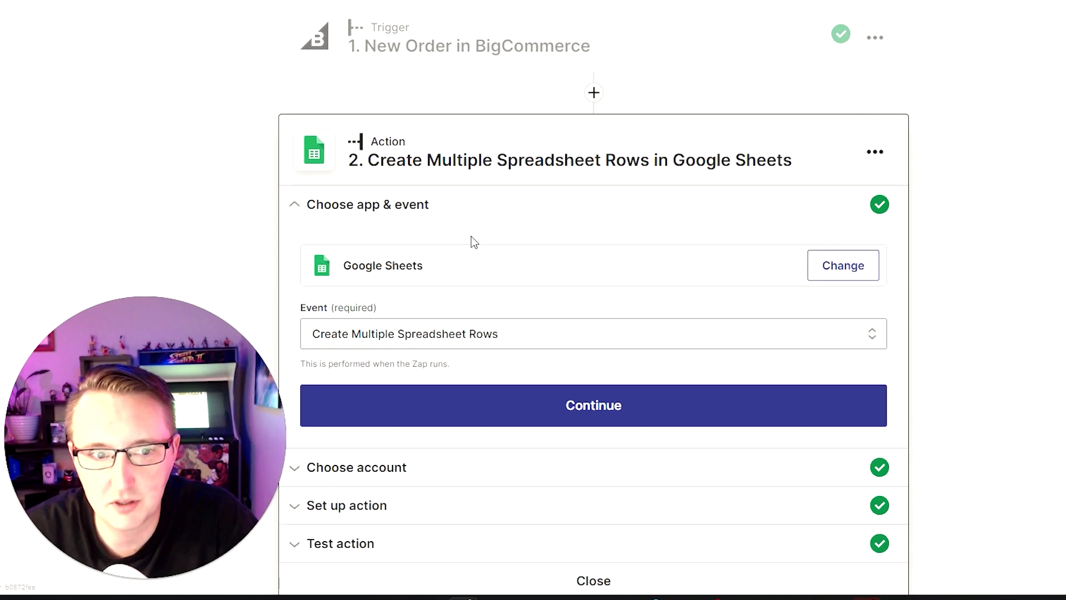
- Choose Google Sheets as the action app with the Create Multiple Spreadsheet Rows event and proceed to its account selection
{"action": "left_click", "coordinate": [855, 262]}
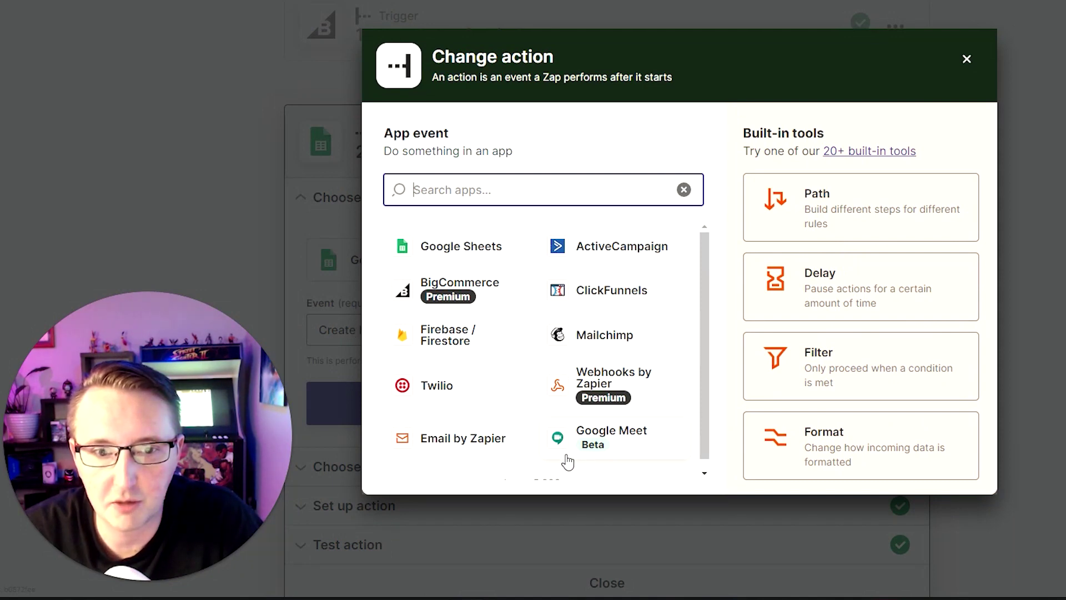
{"action": "left_click", "coordinate": [475, 254]}
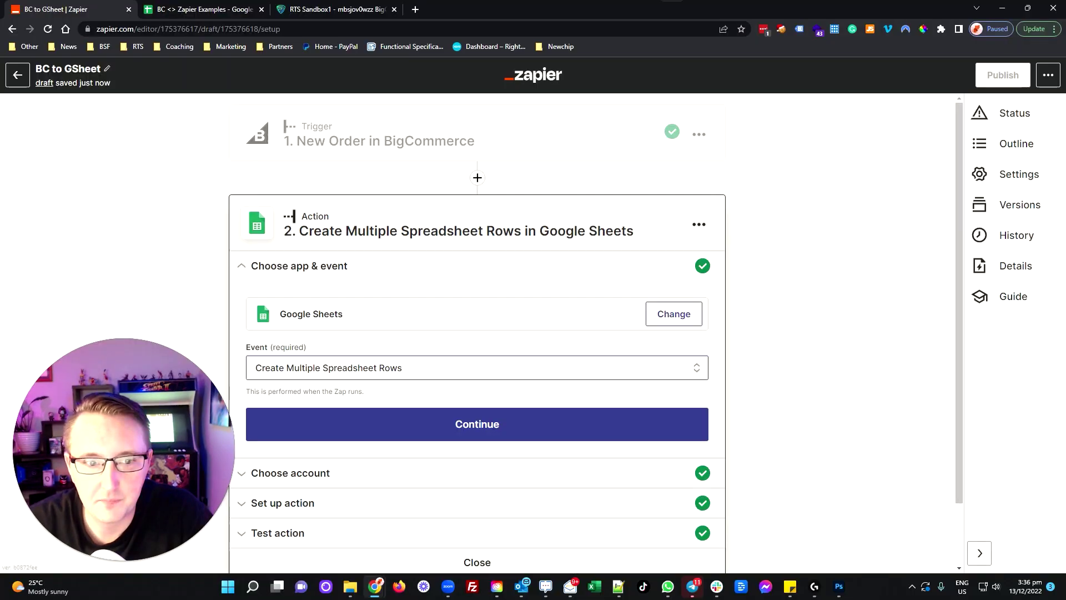
{"action": "left_click", "coordinate": [416, 368]}
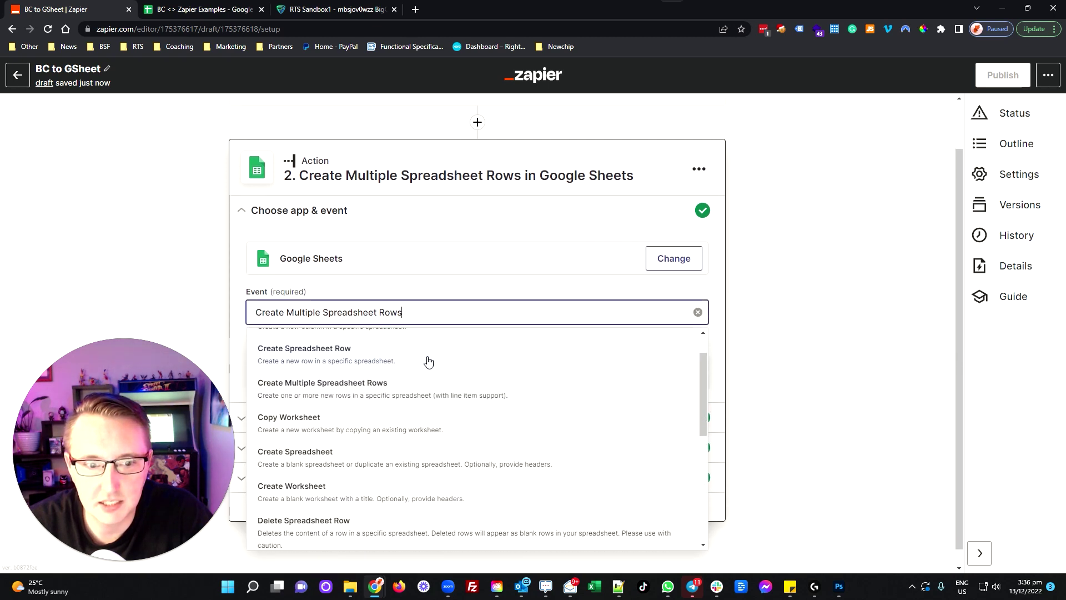
{"action": "scroll", "coordinate": [450, 403], "scroll_direction": "up", "scroll_amount": 1}
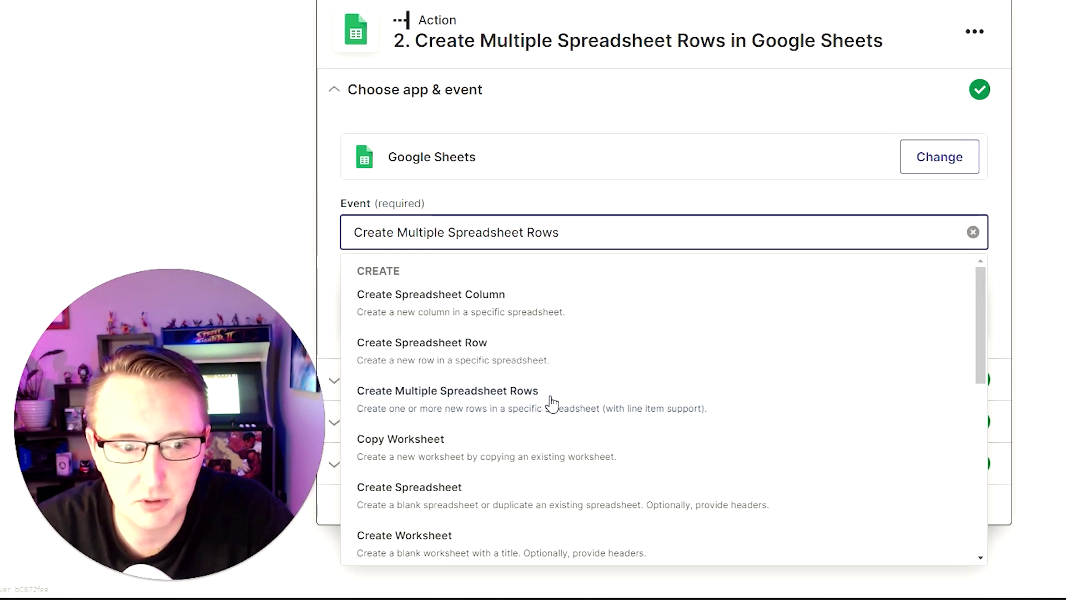
{"action": "scroll", "coordinate": [551, 404], "scroll_direction": "down", "scroll_amount": 4}
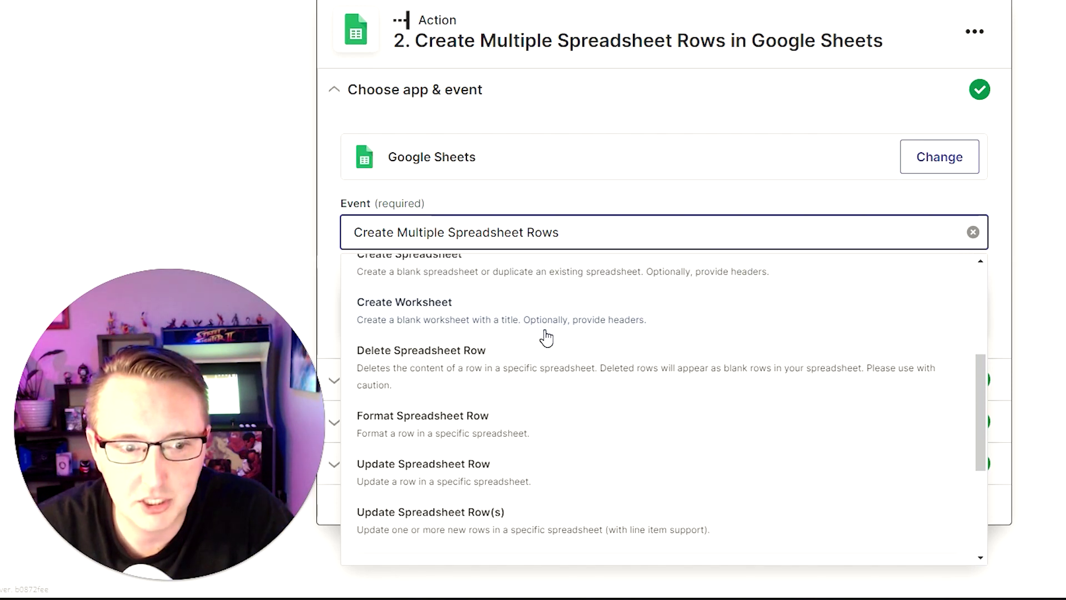
{"action": "scroll", "coordinate": [546, 337], "scroll_direction": "down", "scroll_amount": 3}
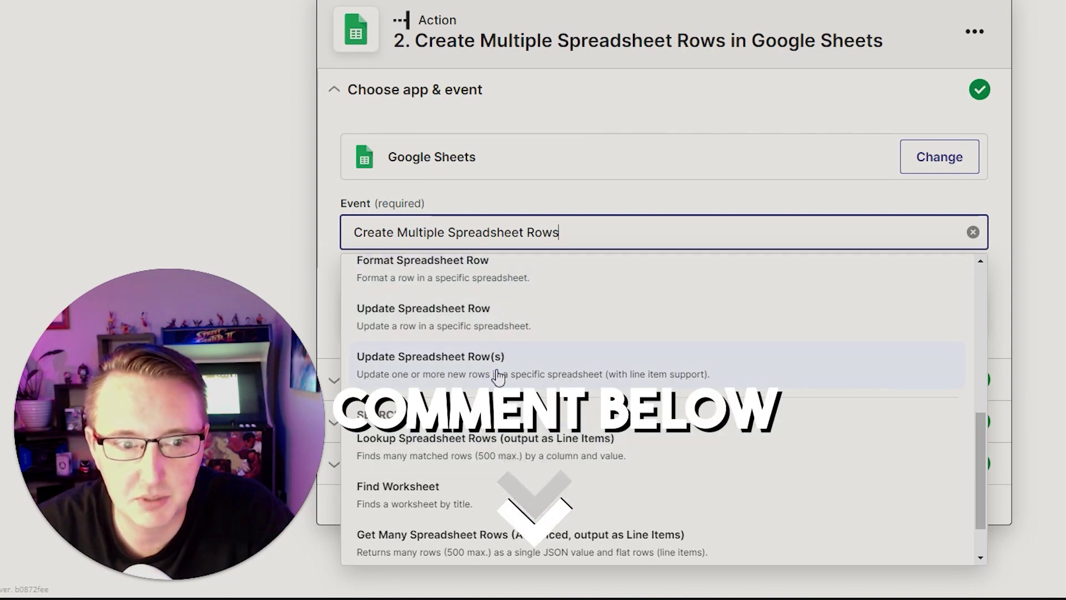
{"action": "scroll", "coordinate": [498, 361], "scroll_direction": "up", "scroll_amount": 2}
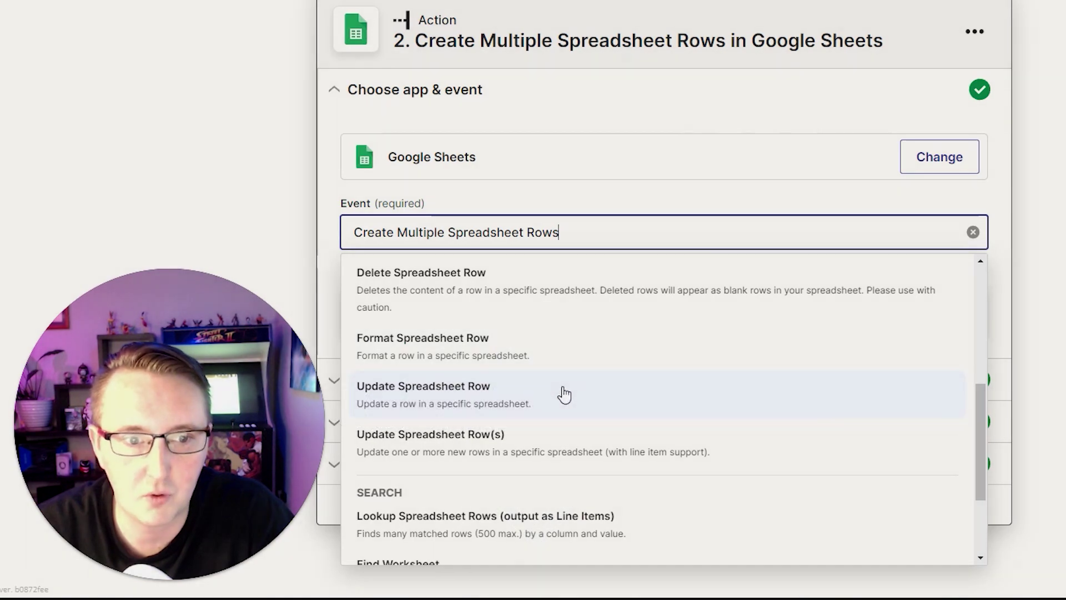
{"action": "scroll", "coordinate": [564, 395], "scroll_direction": "up", "scroll_amount": 3}
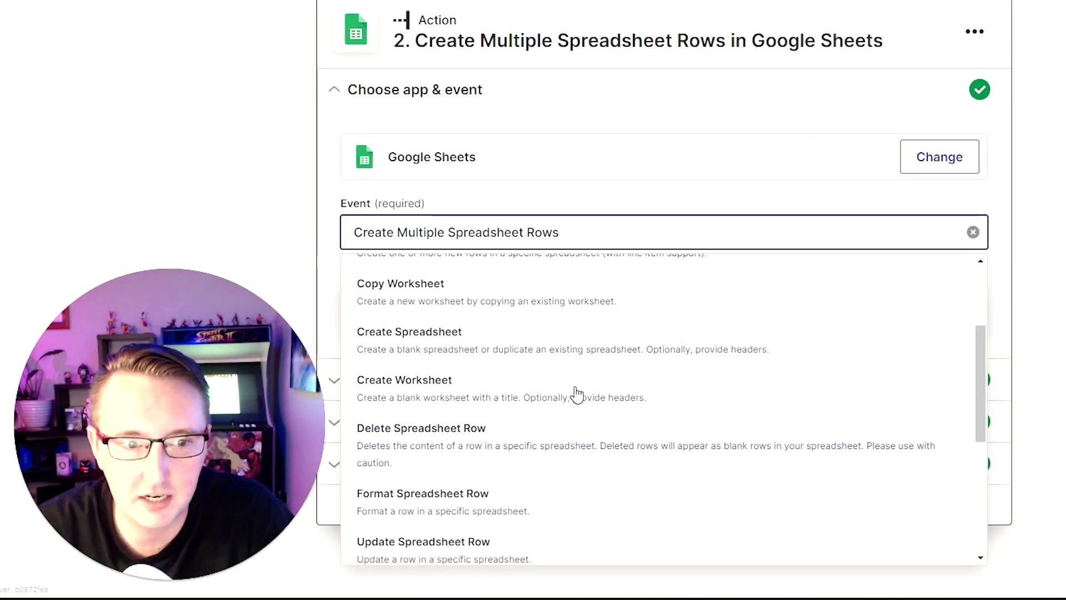
{"action": "scroll", "coordinate": [583, 397], "scroll_direction": "up", "scroll_amount": 3}
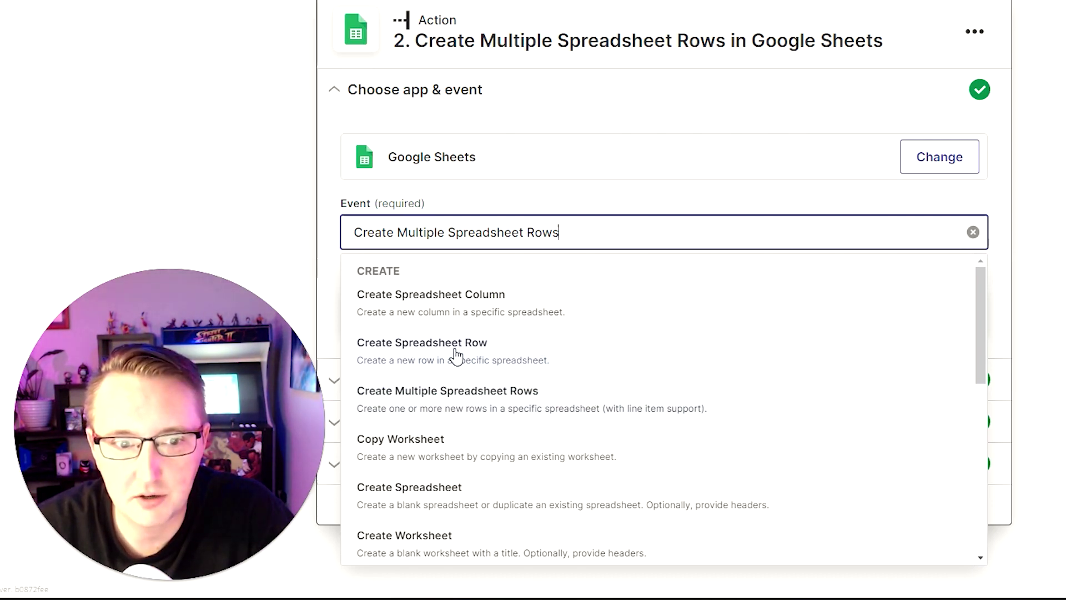
{"action": "left_click", "coordinate": [517, 398]}
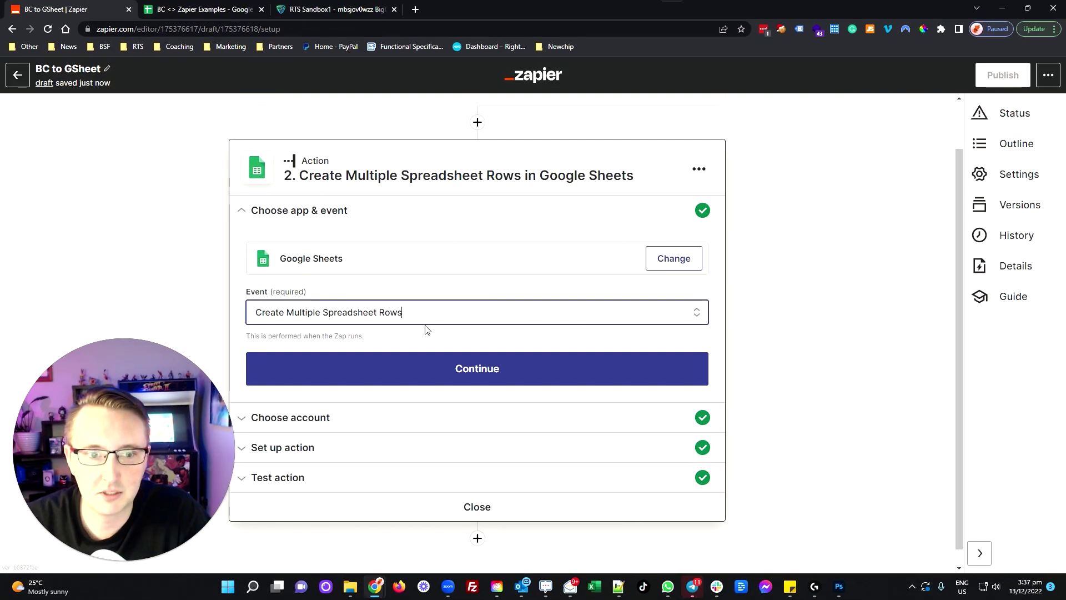
{"action": "left_click", "coordinate": [486, 371]}
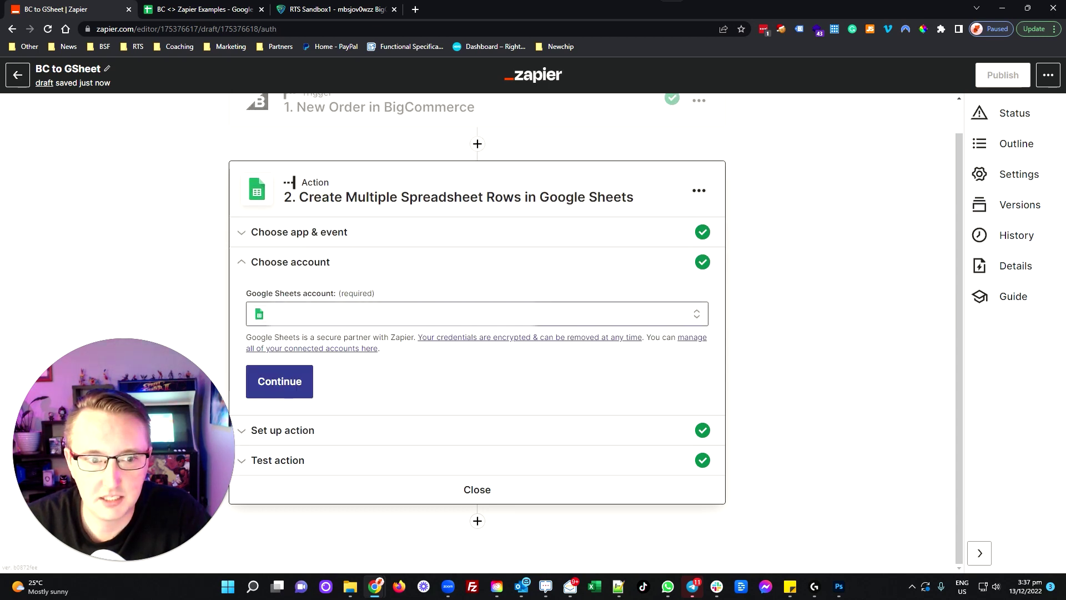
- Check the Google Sheets account choices, keep the connected account and proceed to the action setup
{"action": "left_click", "coordinate": [431, 313]}
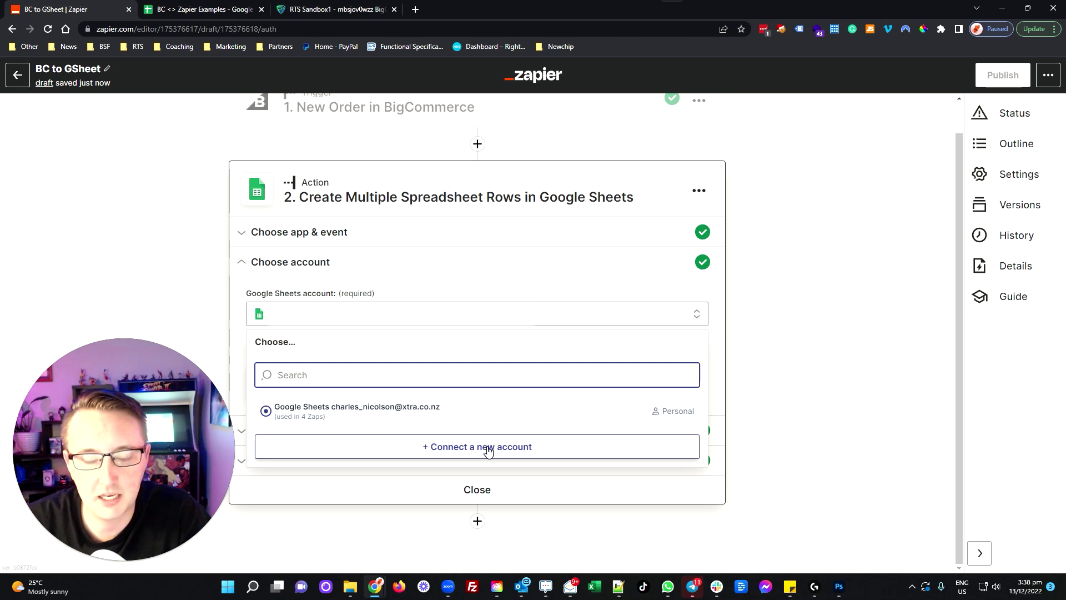
{"action": "left_click", "coordinate": [778, 359]}
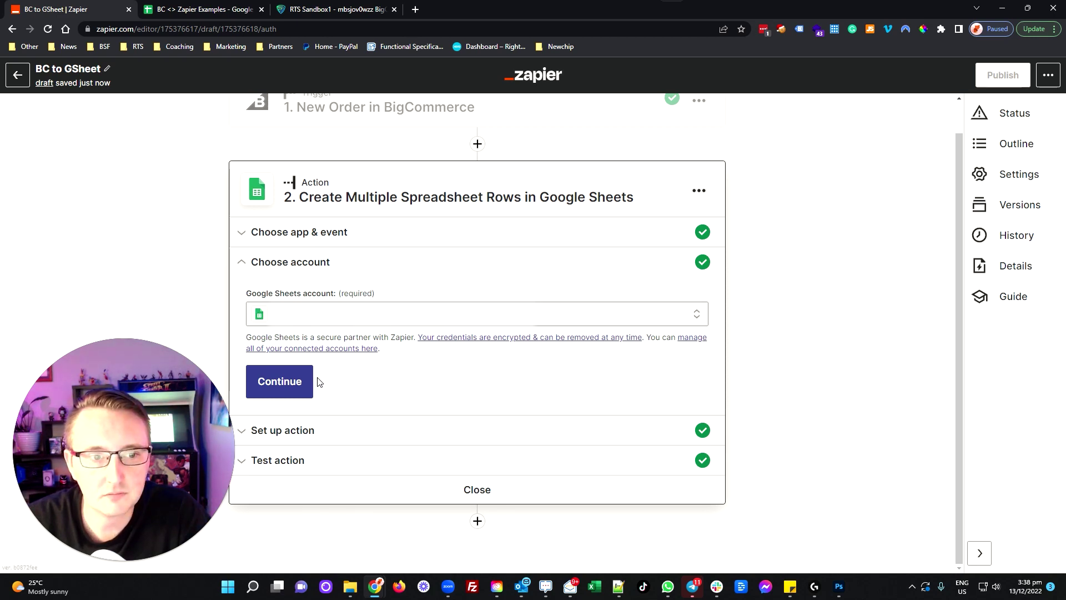
{"action": "left_click", "coordinate": [288, 382]}
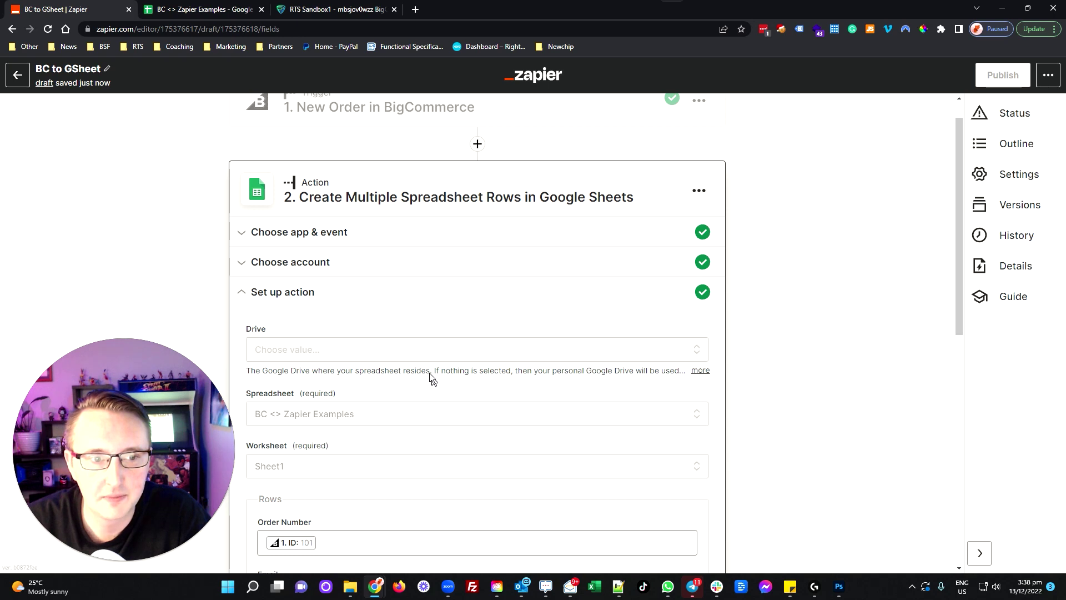
- Set the drive for the Google Sheets action to My Google Drive
{"action": "scroll", "coordinate": [390, 305], "scroll_direction": "down", "scroll_amount": 2}
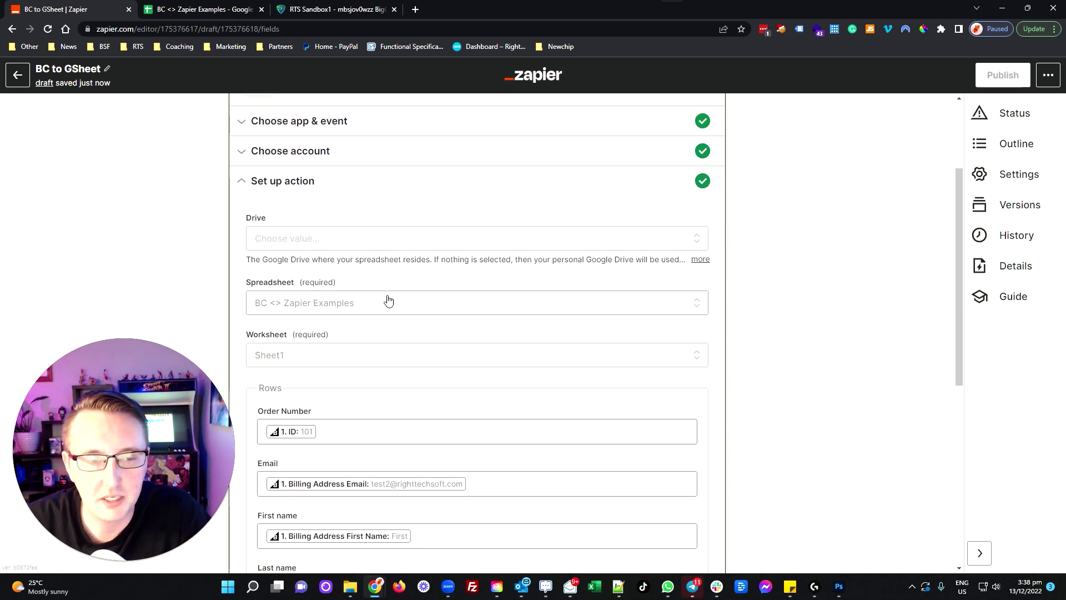
{"action": "left_click", "coordinate": [352, 239]}
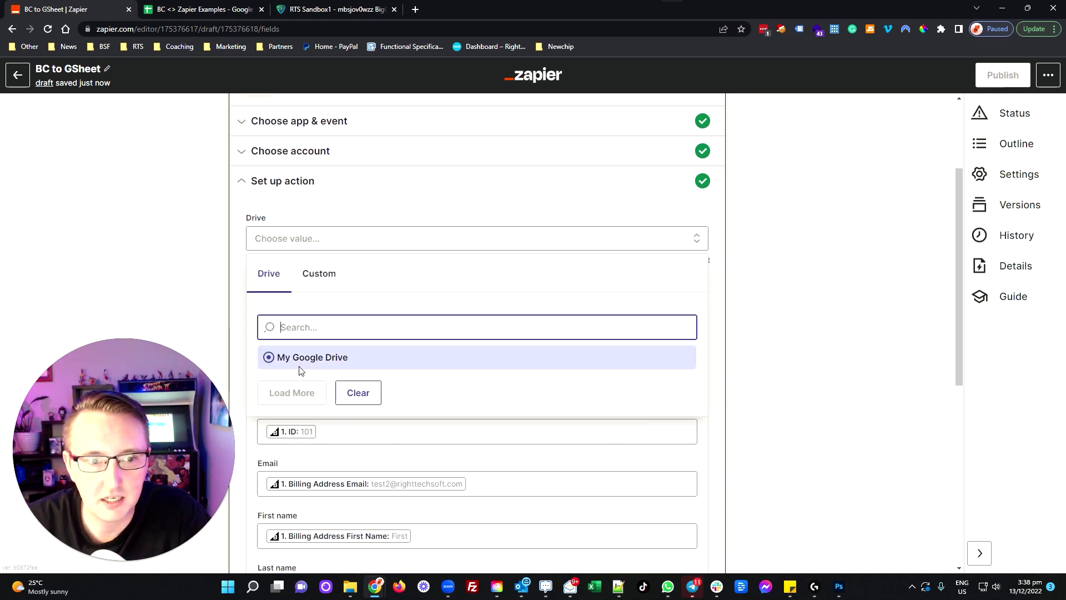
{"action": "left_click", "coordinate": [310, 360]}
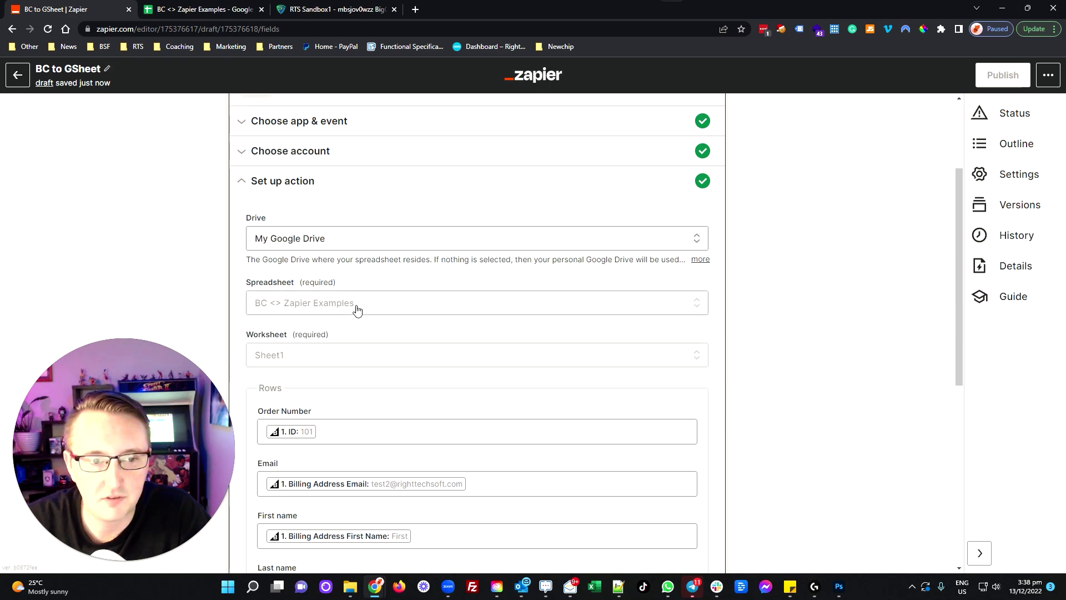
- Switch to the BC <> Zapier Examples spreadsheet in Google Sheets and copy the spreadsheet ID from its URL
{"action": "left_click", "coordinate": [207, 9]}
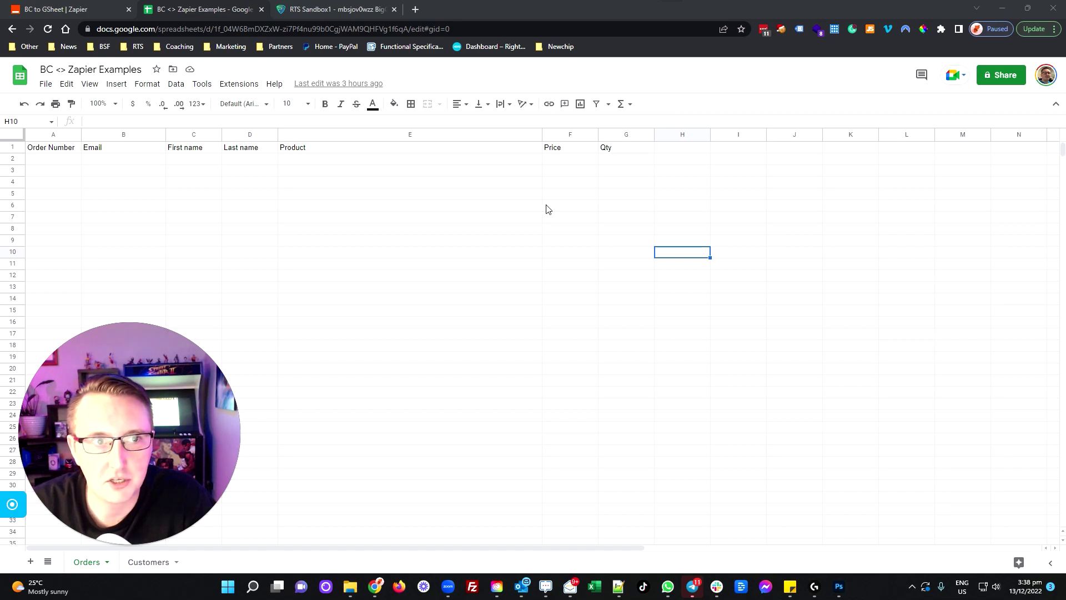
{"action": "left_click_drag", "start_coordinate": [408, 28], "coordinate": [317, 29]}
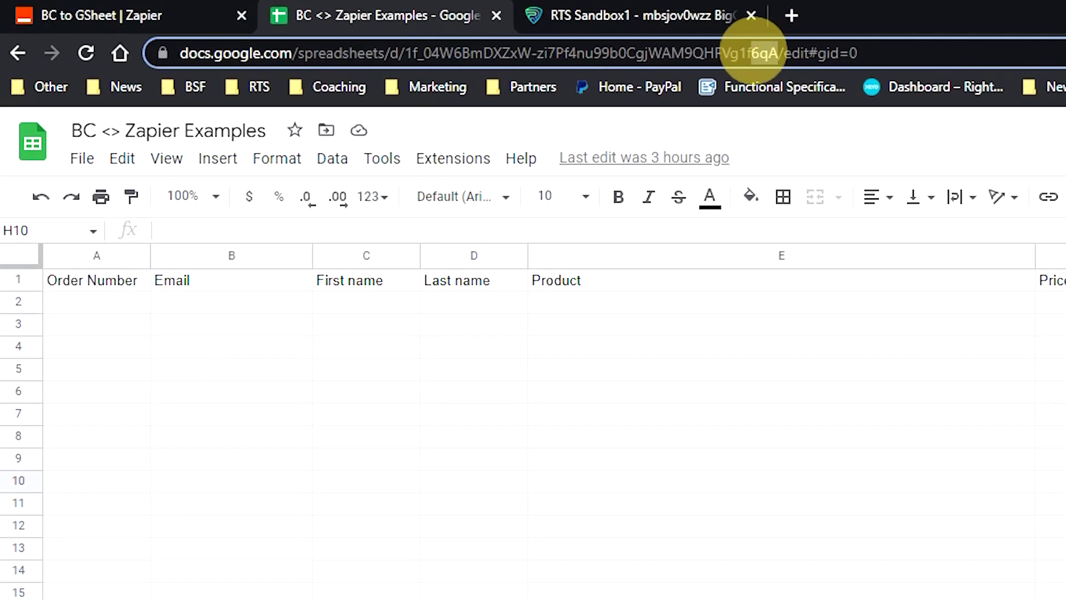
{"action": "left_click_drag", "start_coordinate": [603, 54], "coordinate": [405, 52]}
{"action": "key", "text": "ctrl+c"}
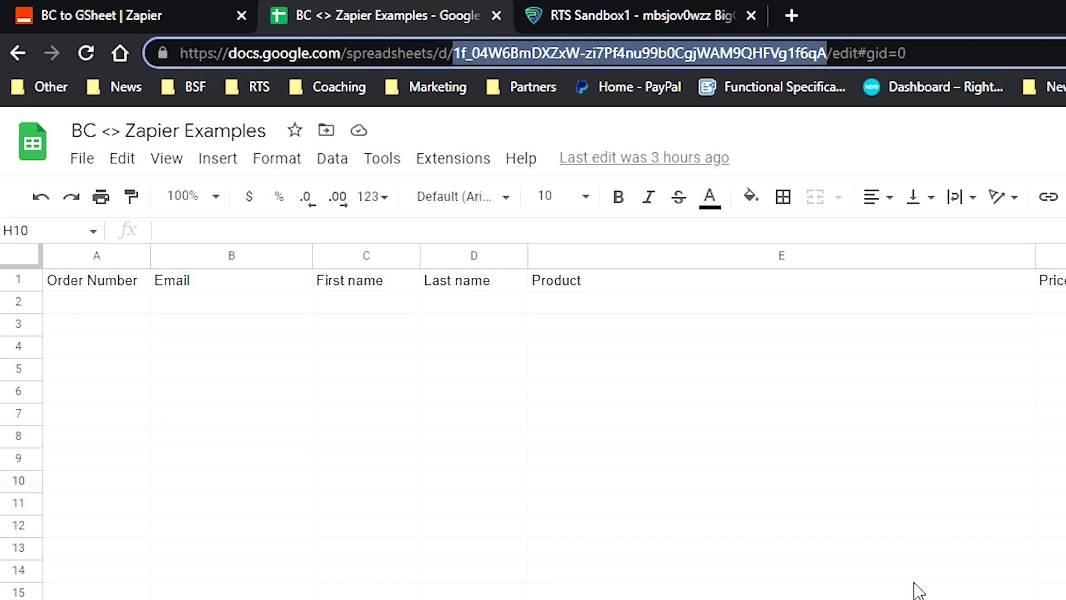
- Back in Zapier, look up the spreadsheet by the copied ID and select BC <> Zapier Examples for the action
{"action": "left_click", "coordinate": [168, 17]}
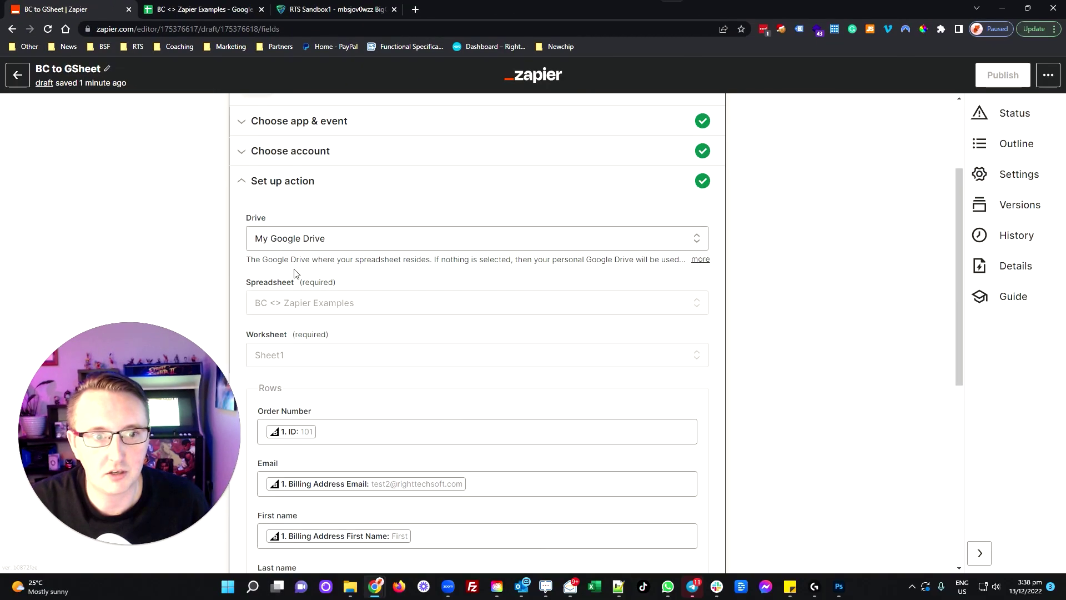
{"action": "left_click", "coordinate": [305, 302]}
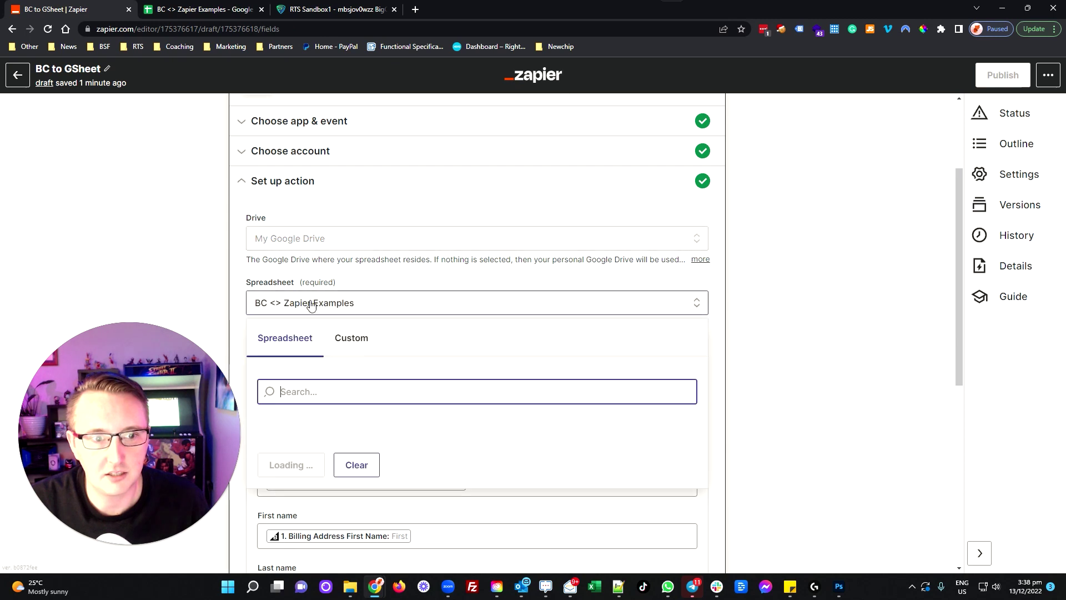
{"action": "key", "text": "ctrl+v"}
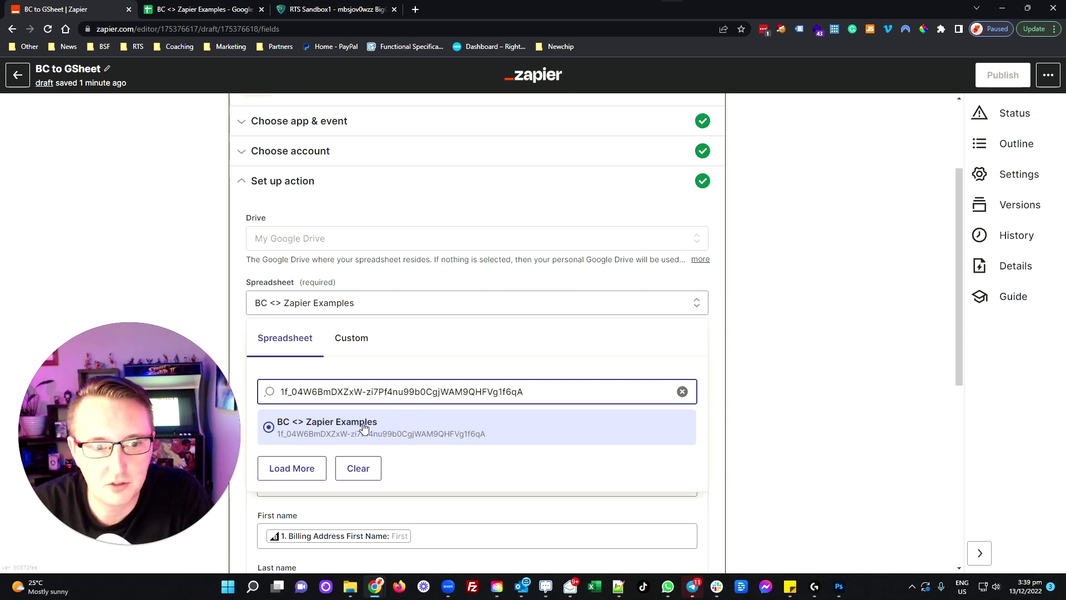
{"action": "left_click", "coordinate": [362, 428]}
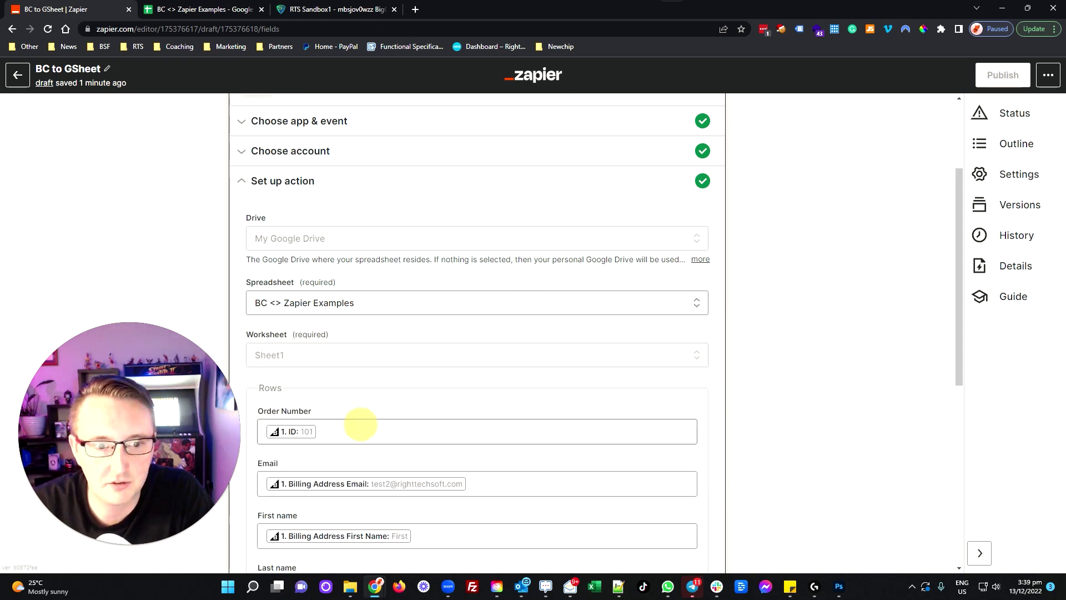
- Set the worksheet for the Google Sheets action to Orders
{"action": "scroll", "coordinate": [738, 405], "scroll_direction": "down", "scroll_amount": 1}
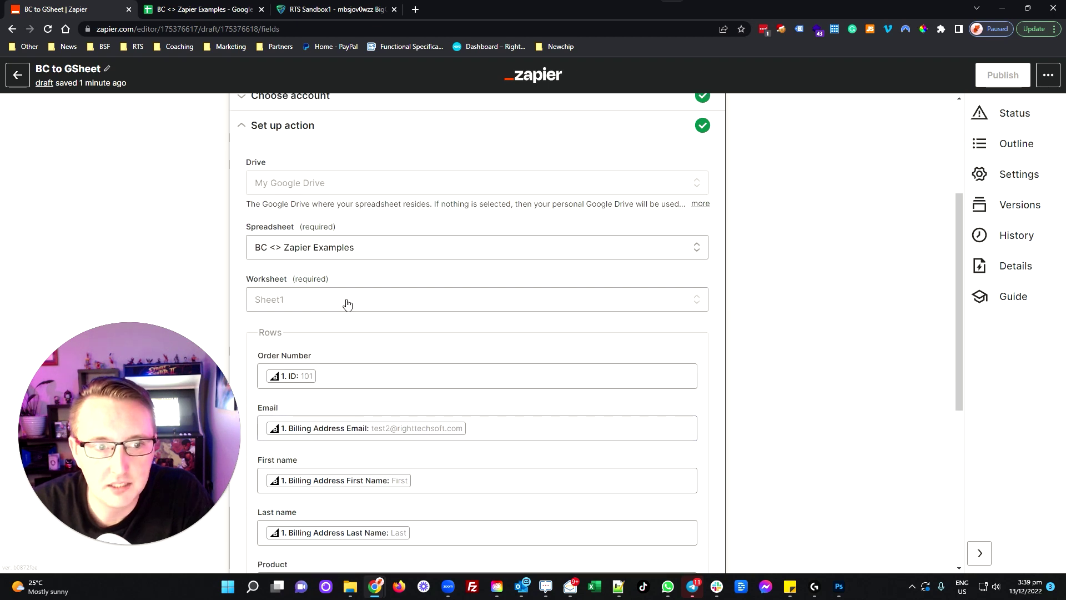
{"action": "left_click", "coordinate": [314, 301]}
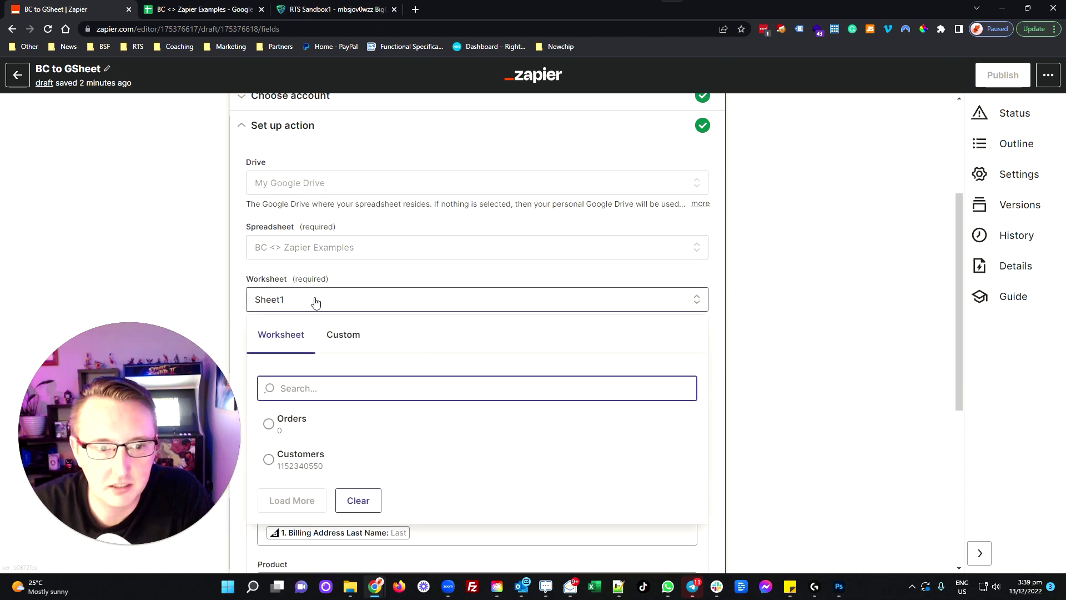
{"action": "left_click", "coordinate": [298, 425]}
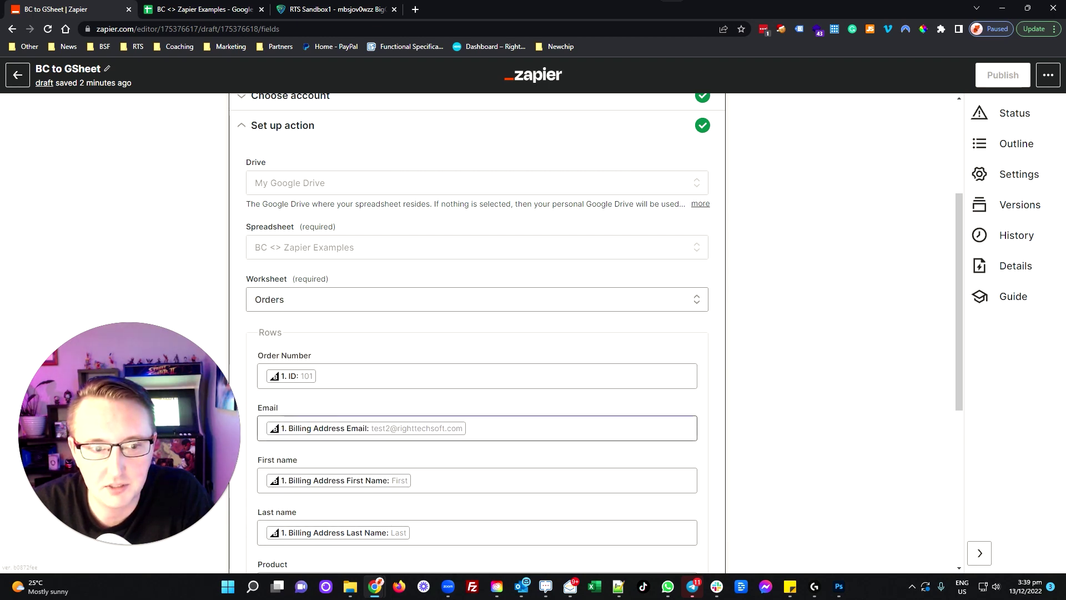
- Review the row mappings from Order Number to Qty against the column headers of the Orders sheet
{"action": "scroll", "coordinate": [497, 367], "scroll_direction": "down", "scroll_amount": 2}
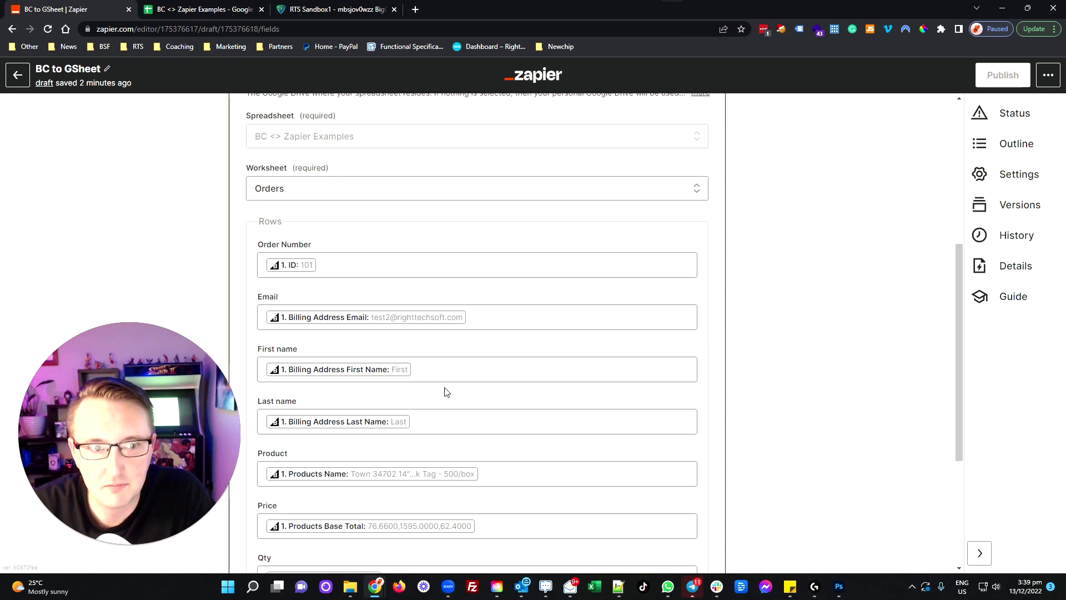
{"action": "scroll", "coordinate": [471, 225], "scroll_direction": "down", "scroll_amount": 1}
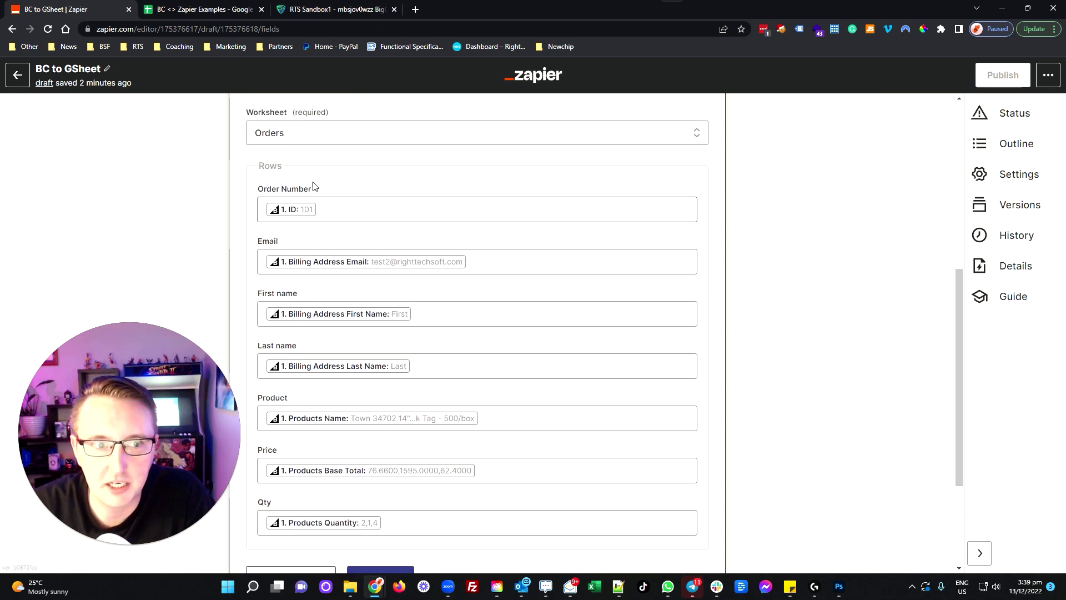
{"action": "scroll", "coordinate": [314, 190], "scroll_direction": "down", "scroll_amount": 1}
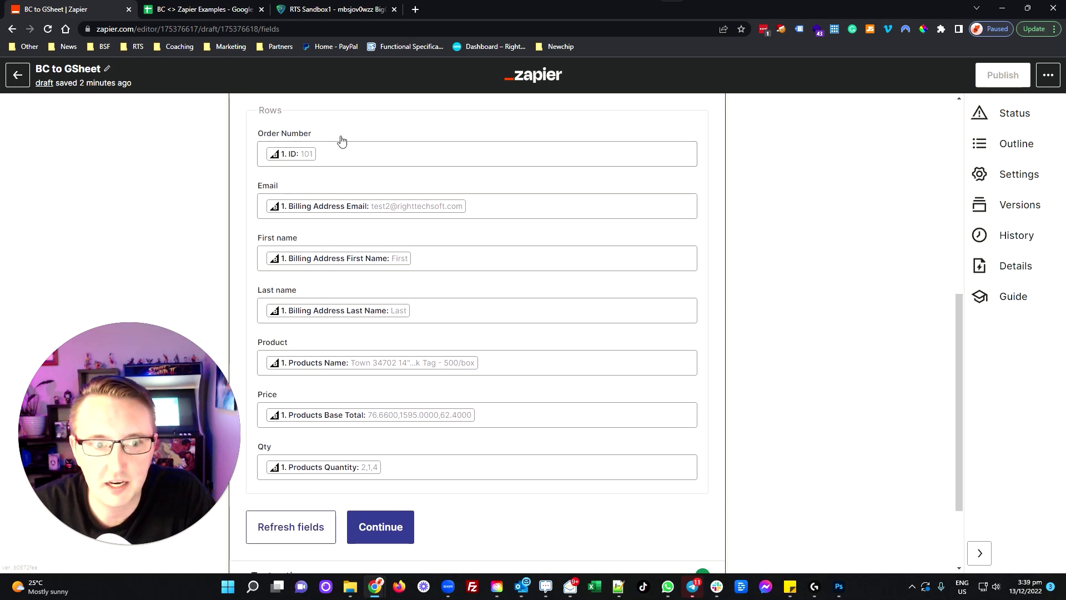
{"action": "left_click", "coordinate": [222, 9]}
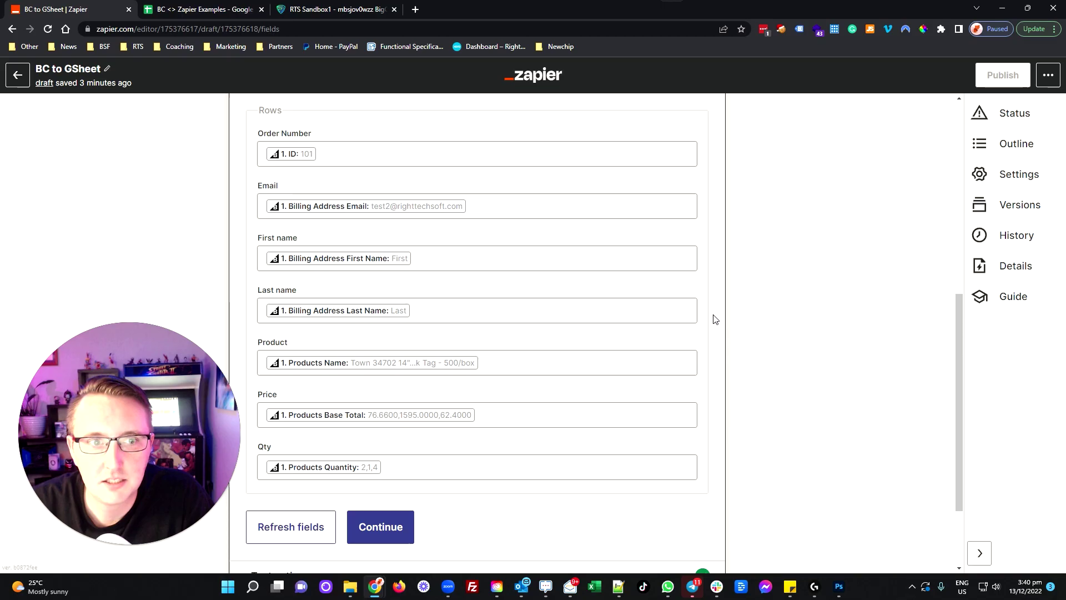
{"action": "scroll", "coordinate": [715, 319], "scroll_direction": "up", "scroll_amount": 2}
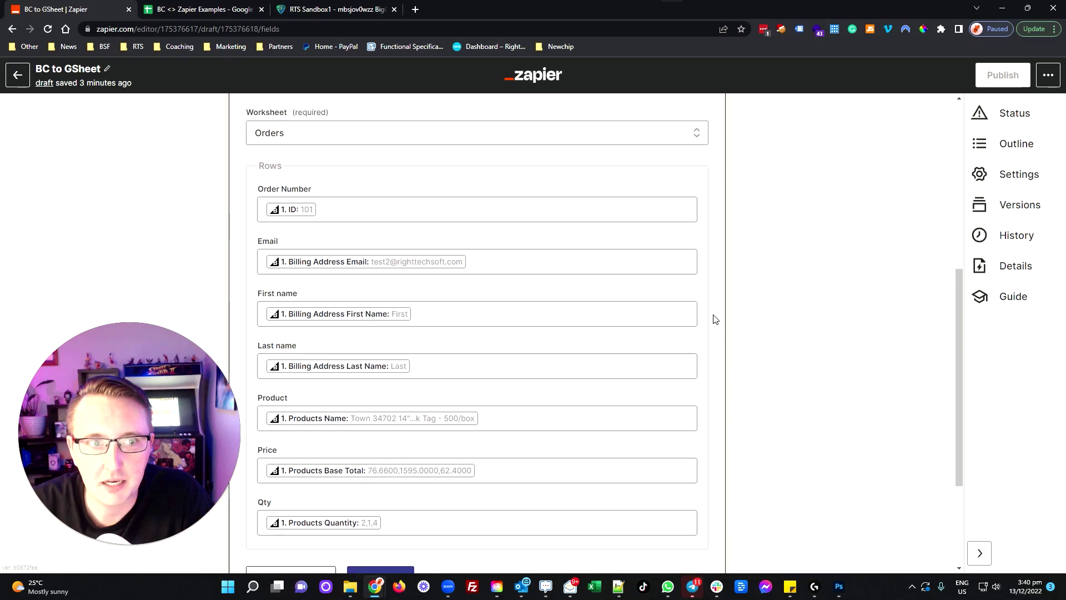
{"action": "scroll", "coordinate": [456, 253], "scroll_direction": "down", "scroll_amount": 2}
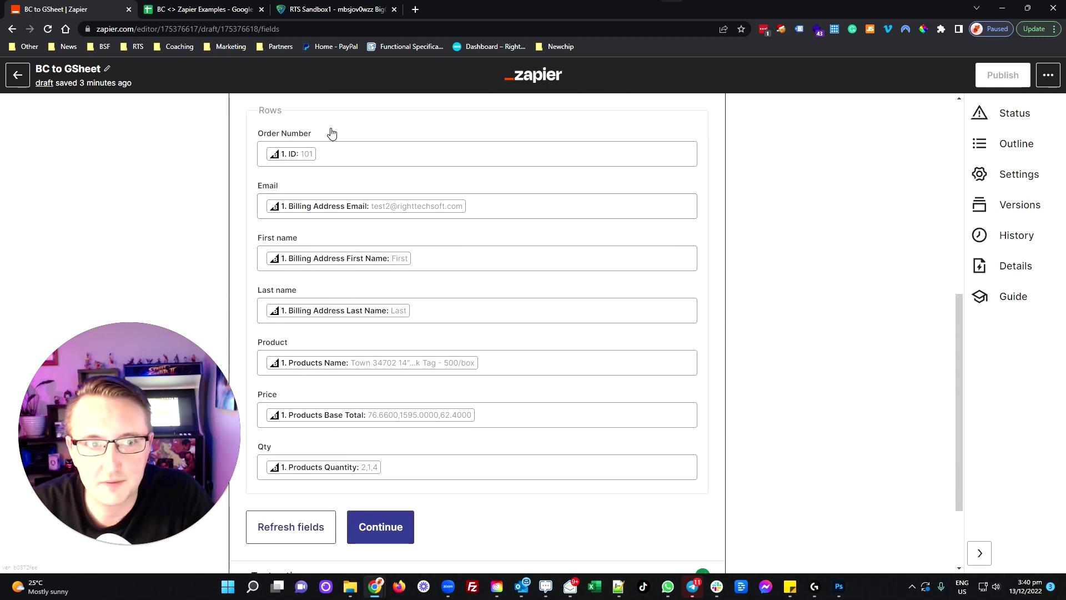
{"action": "scroll", "coordinate": [366, 161], "scroll_direction": "up", "scroll_amount": 1}
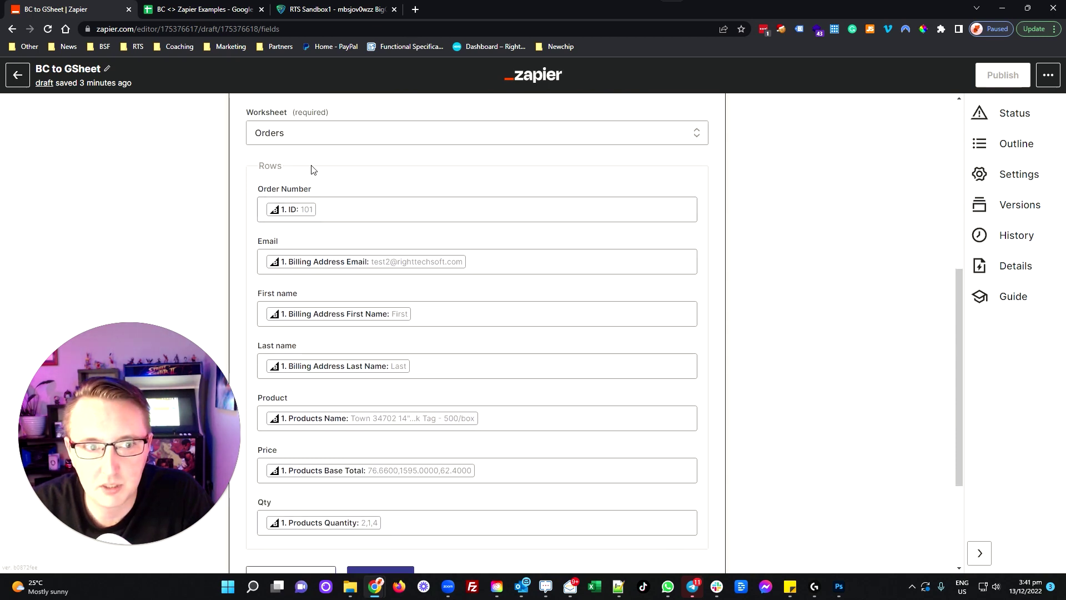
{"action": "scroll", "coordinate": [312, 169], "scroll_direction": "down", "scroll_amount": 1}
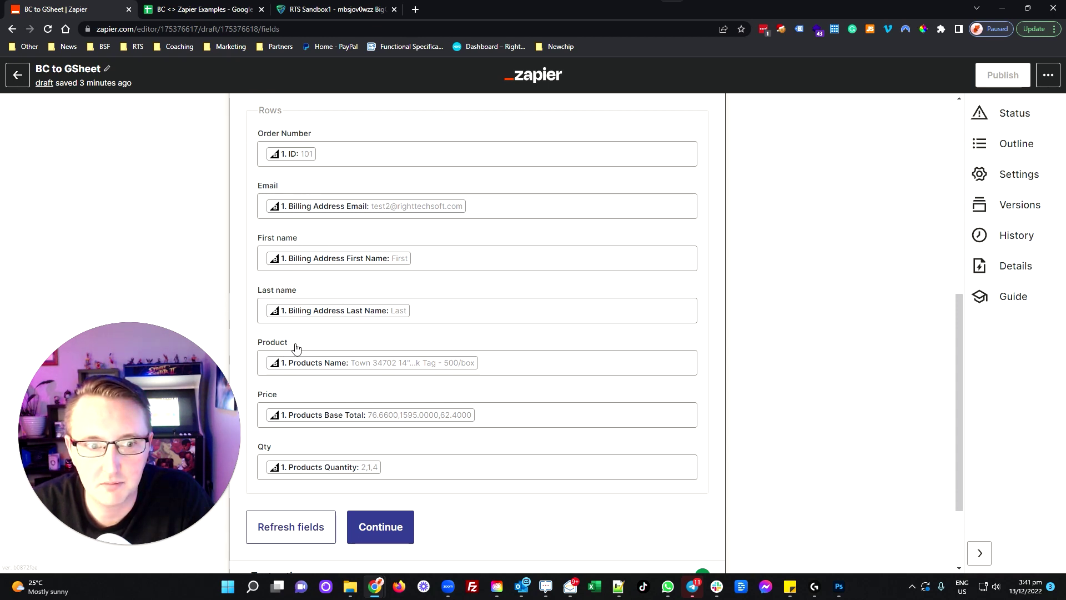
- Insert the BigCommerce order ID into the Order Number field from the full options list, and remove the duplicate entry
{"action": "left_click", "coordinate": [472, 154]}
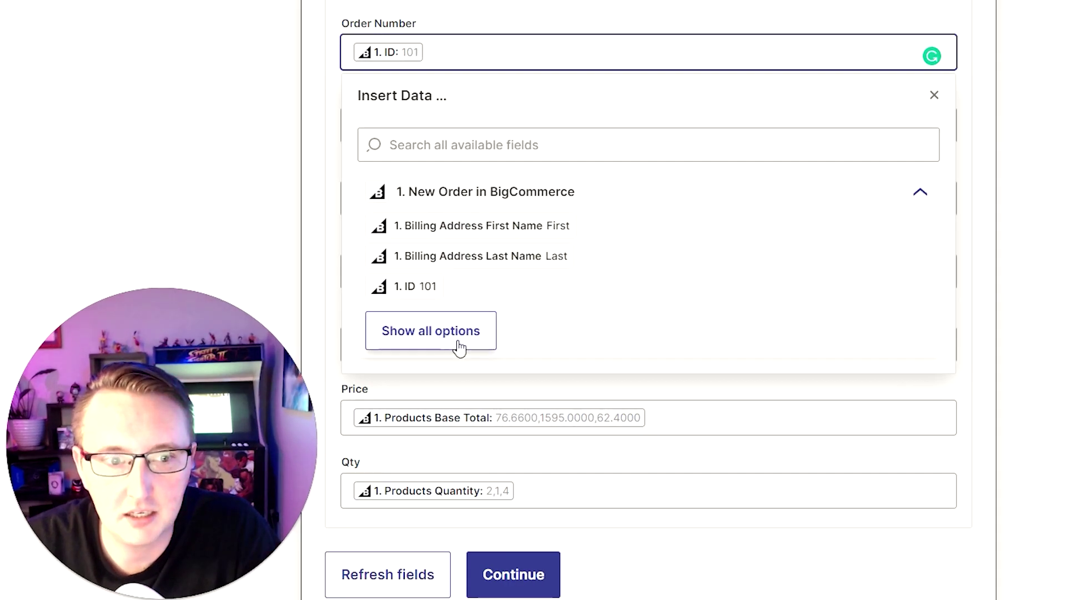
{"action": "left_click", "coordinate": [333, 358]}
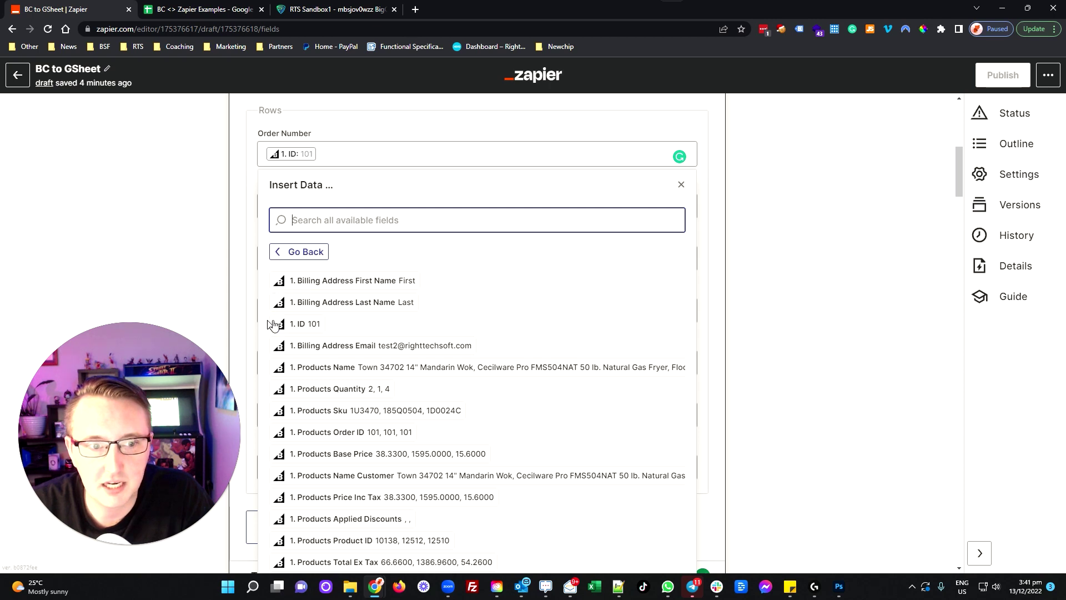
{"action": "left_click", "coordinate": [310, 327]}
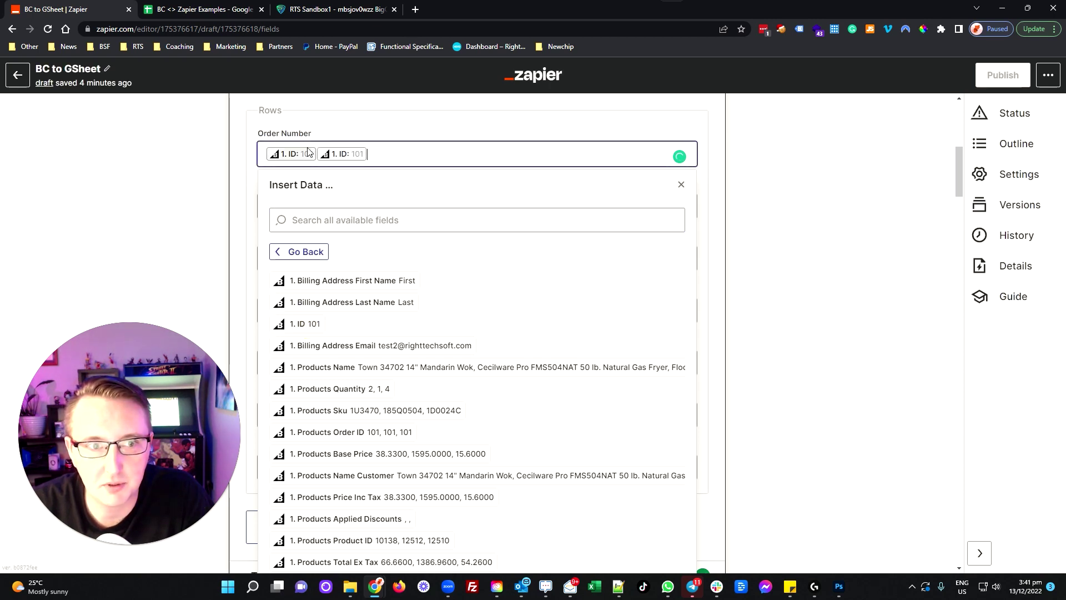
{"action": "key", "text": "BackSpace"}
- Examine all BigCommerce order data available for the Email field, including the product and shipping address fields, and close the list
{"action": "left_click", "coordinate": [467, 206]}
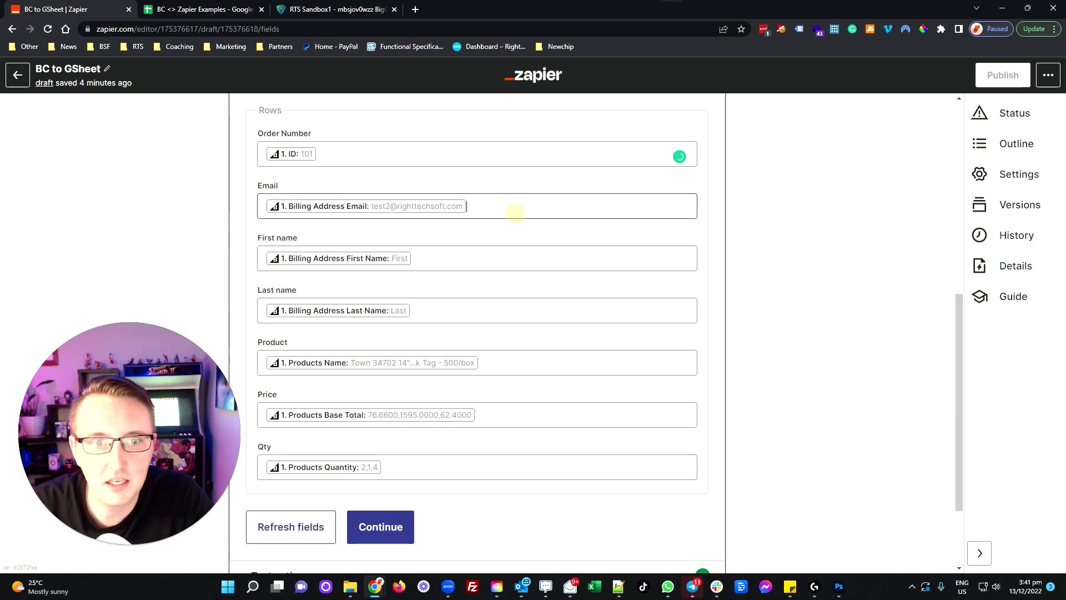
{"action": "left_click", "coordinate": [336, 411]}
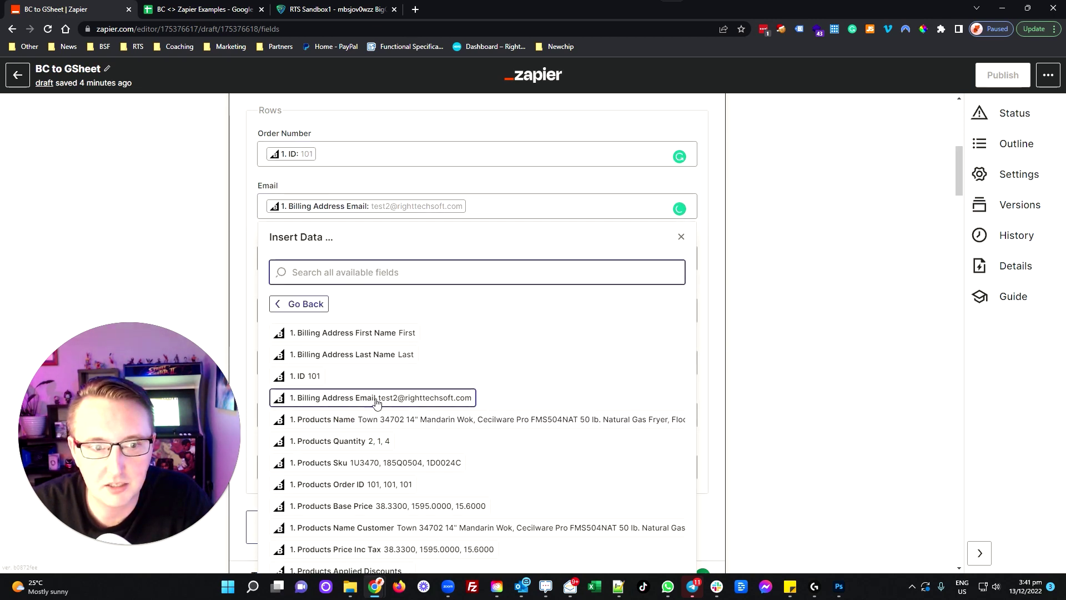
{"action": "scroll", "coordinate": [495, 373], "scroll_direction": "down", "scroll_amount": 2}
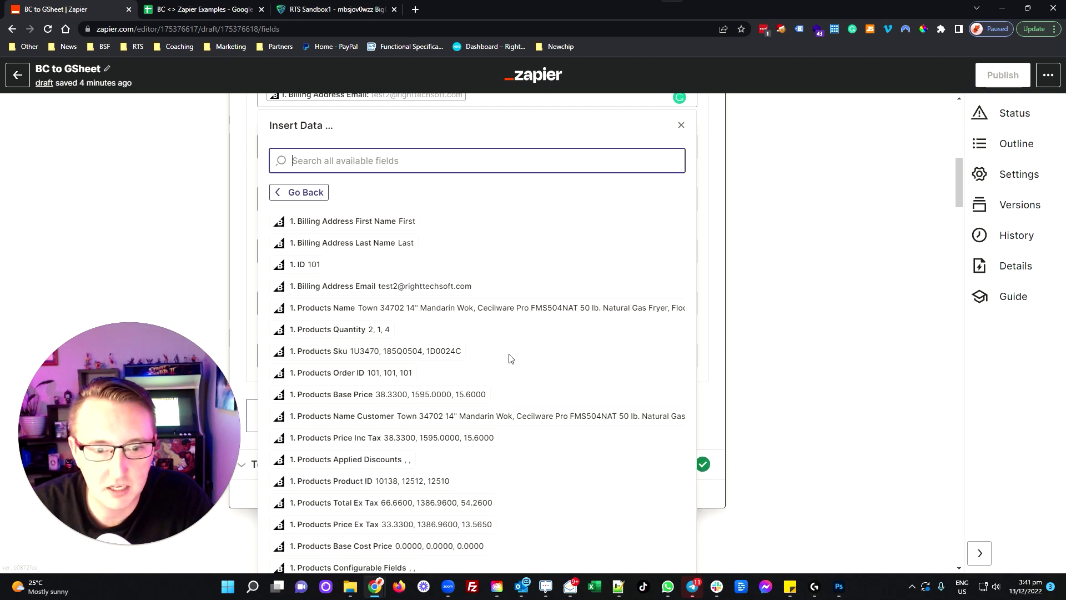
{"action": "scroll", "coordinate": [510, 358], "scroll_direction": "down", "scroll_amount": 9}
{"action": "scroll", "coordinate": [516, 333], "scroll_direction": "down", "scroll_amount": 15}
{"action": "scroll", "coordinate": [520, 335], "scroll_direction": "down", "scroll_amount": 5}
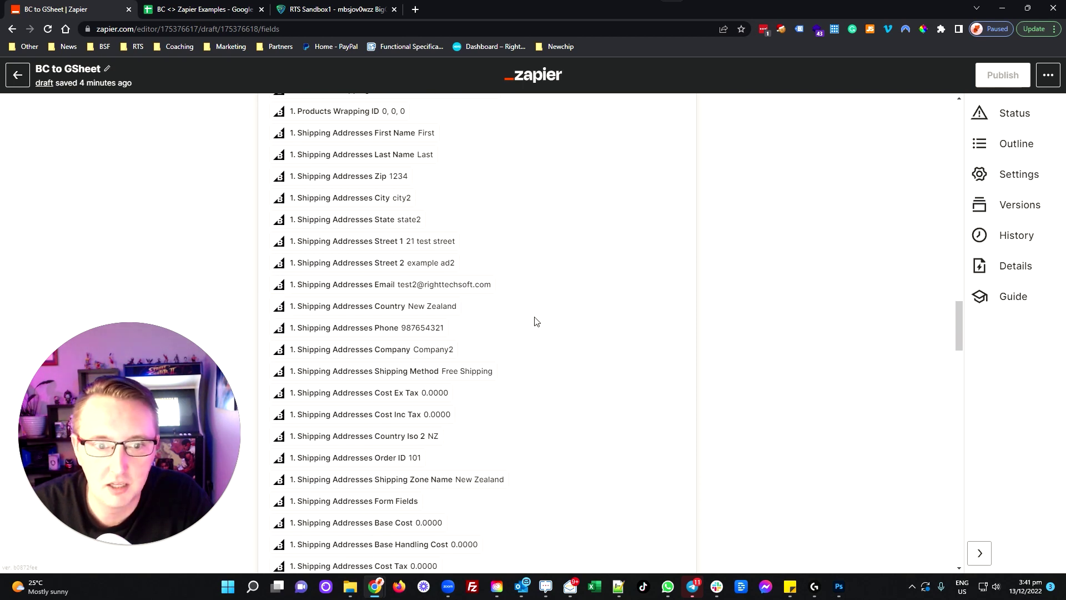
{"action": "scroll", "coordinate": [537, 322], "scroll_direction": "down", "scroll_amount": 4}
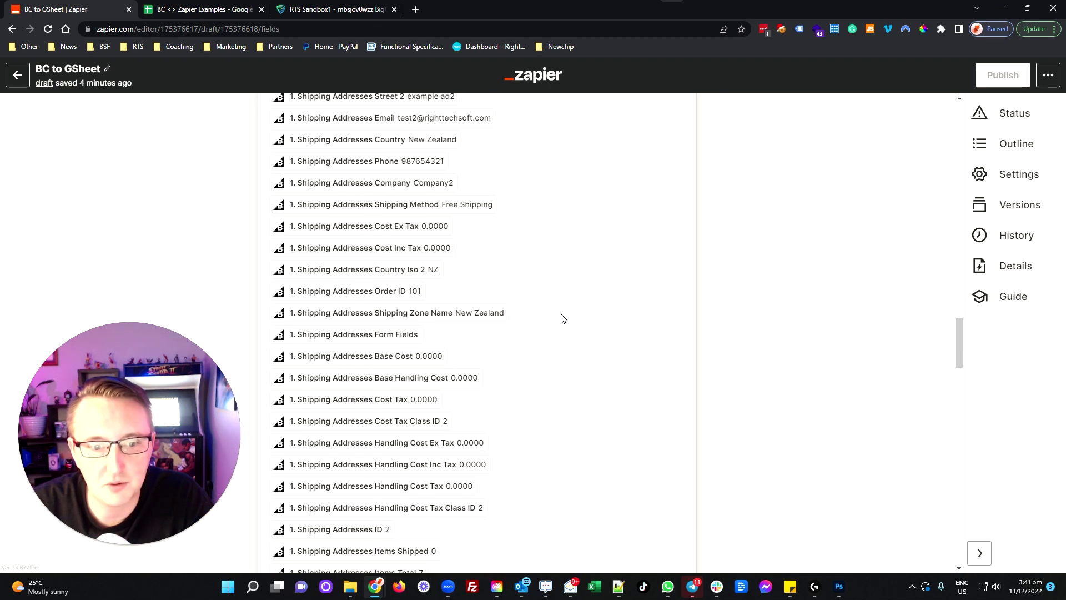
{"action": "left_click", "coordinate": [725, 302]}
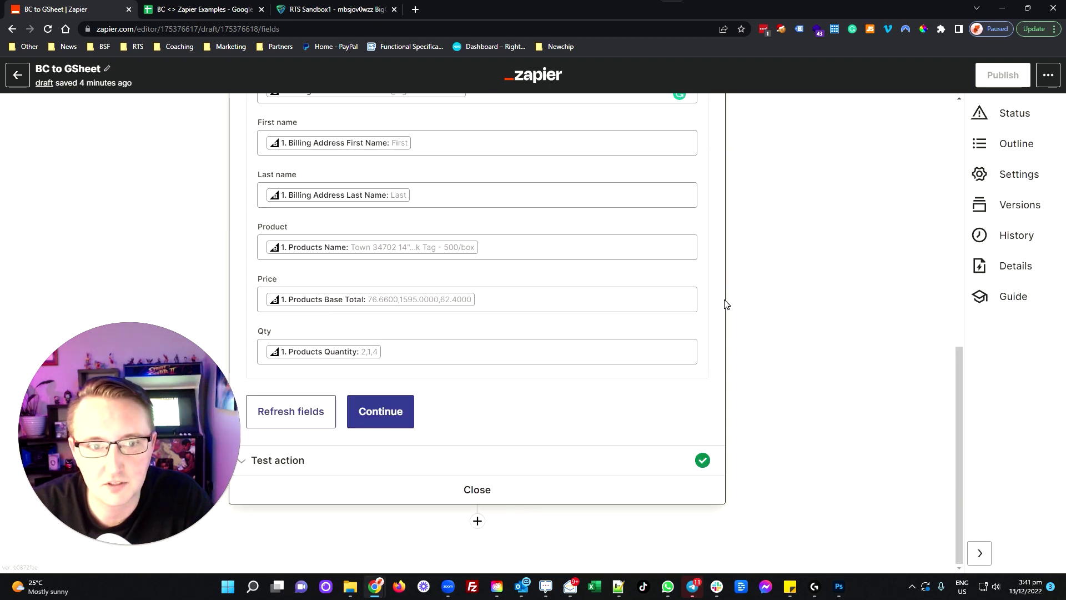
- Check the data suggested for the First name field and close the list without inserting anything
{"action": "scroll", "coordinate": [726, 302], "scroll_direction": "up", "scroll_amount": 3}
{"action": "key", "text": "Tab"}
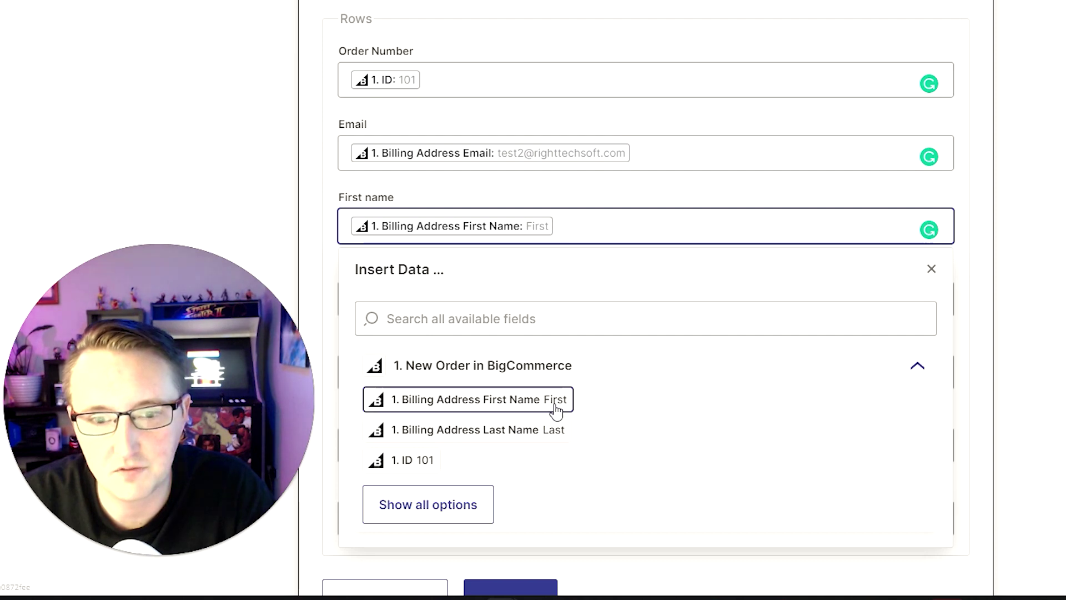
{"action": "key", "text": "Escape"}
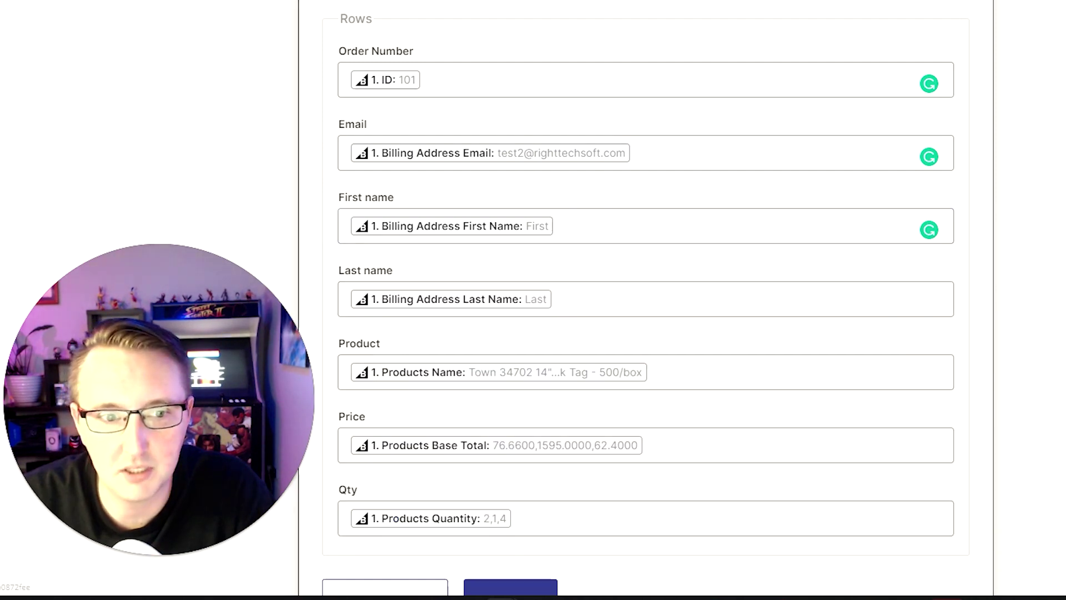
- Examine the product-related order data available for the Product field, such as Products Name, Quantity and Sku, and close the list
{"action": "scroll", "coordinate": [690, 195], "scroll_direction": "down", "scroll_amount": 2}
{"action": "scroll", "coordinate": [630, 190], "scroll_direction": "down", "scroll_amount": 2}
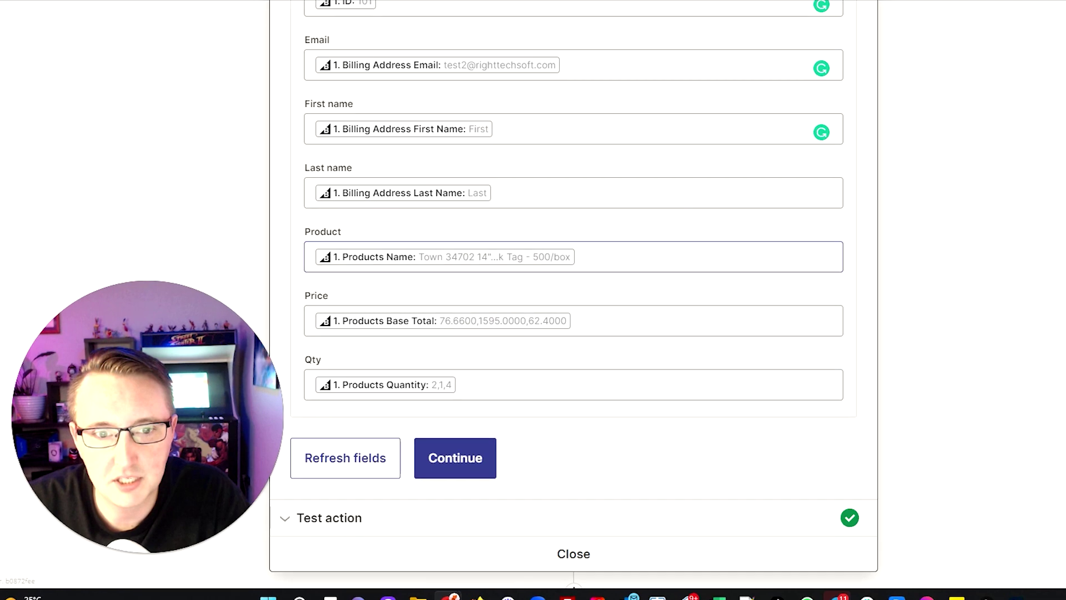
{"action": "left_click", "coordinate": [379, 515]}
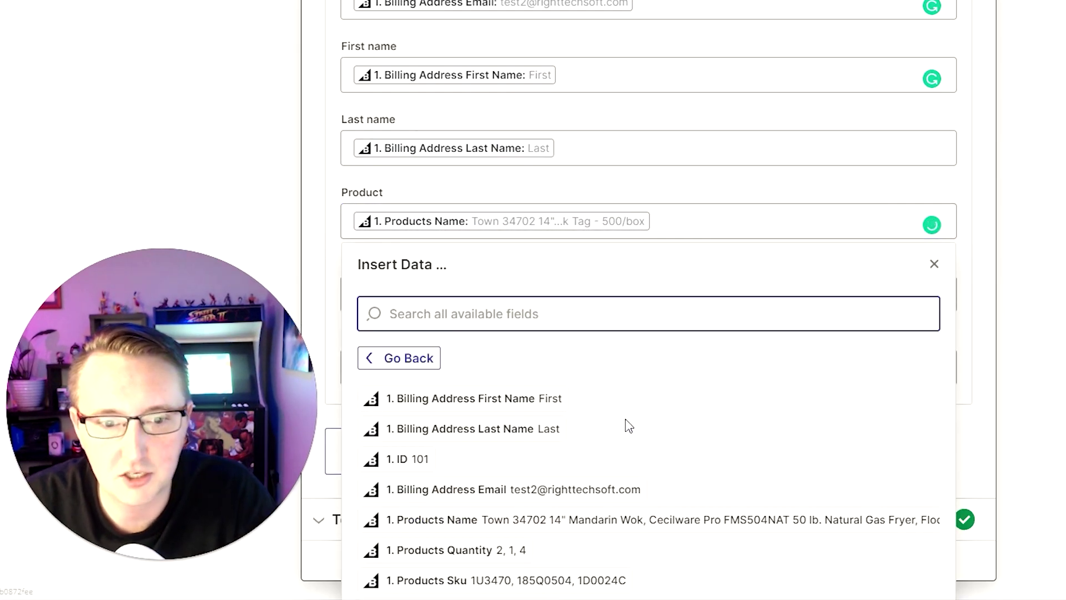
{"action": "scroll", "coordinate": [628, 426], "scroll_direction": "down", "scroll_amount": 5}
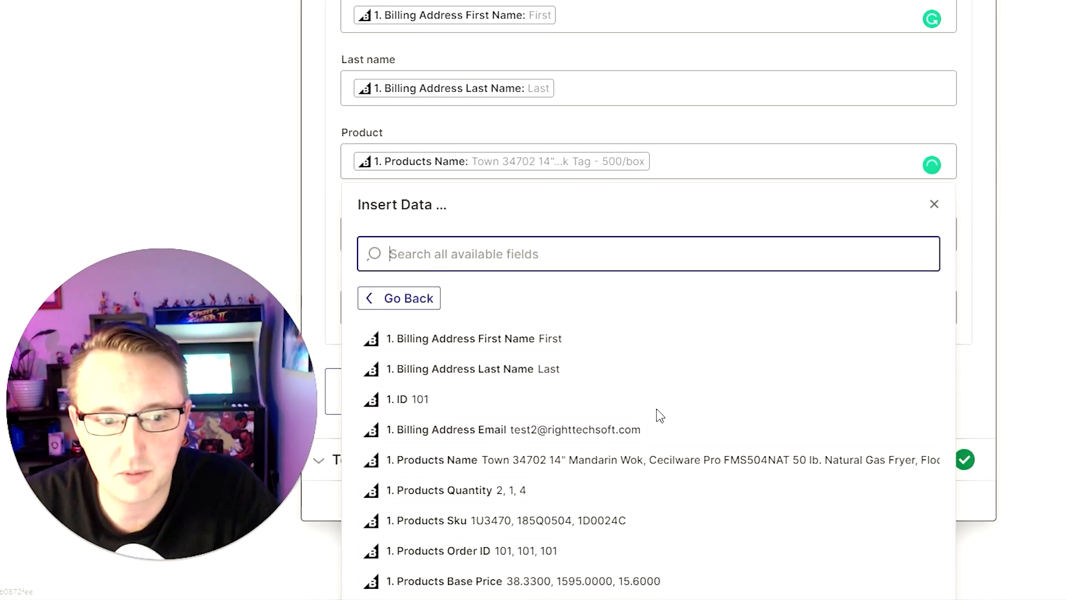
{"action": "scroll", "coordinate": [693, 323], "scroll_direction": "down", "scroll_amount": 1}
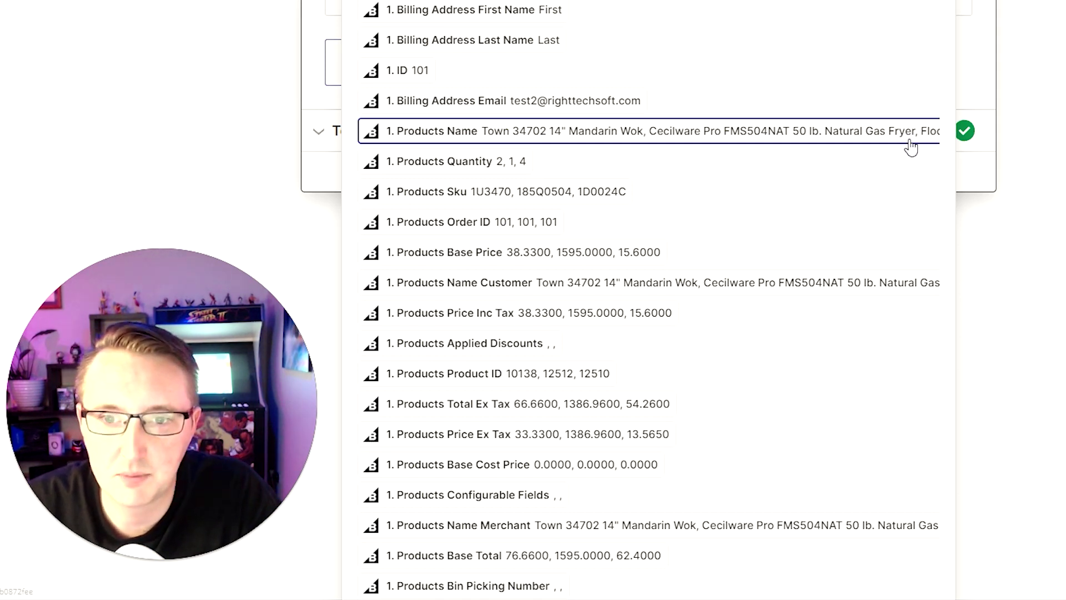
{"action": "left_click", "coordinate": [500, 161]}
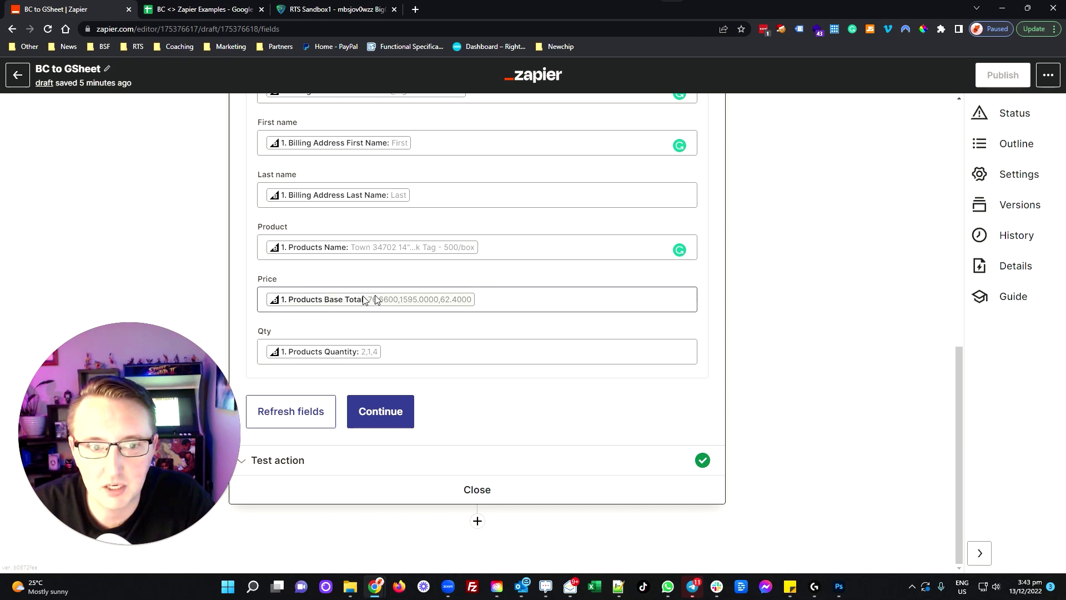
- Examine the product order data available for the Price field, such as Base Price and Base Total, and close the list
{"action": "left_click", "coordinate": [500, 300]}
{"action": "left_click", "coordinate": [352, 499]}
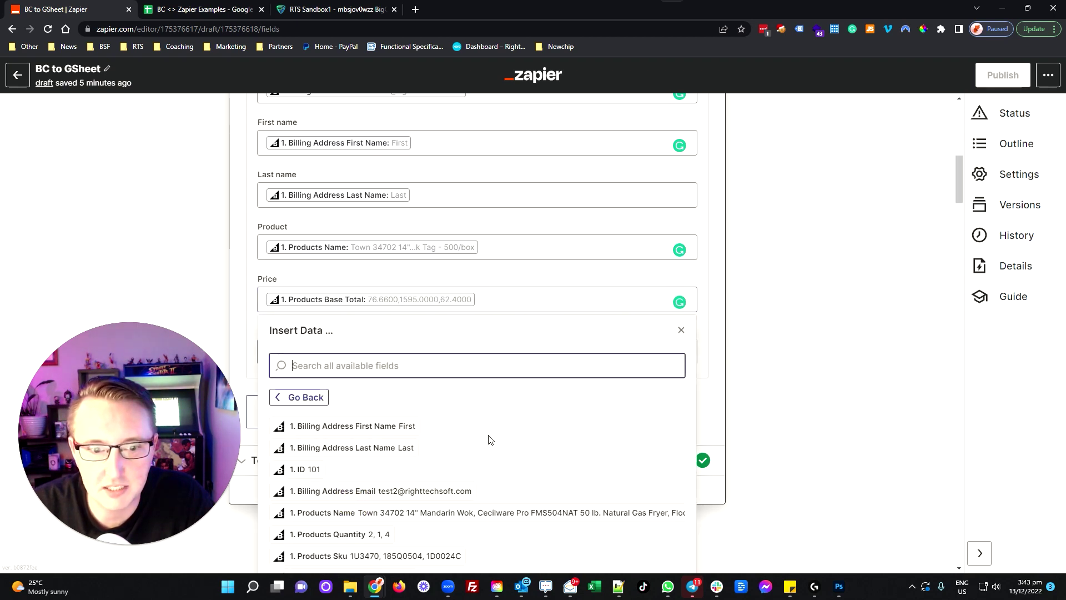
{"action": "scroll", "coordinate": [490, 440], "scroll_direction": "down", "scroll_amount": 4}
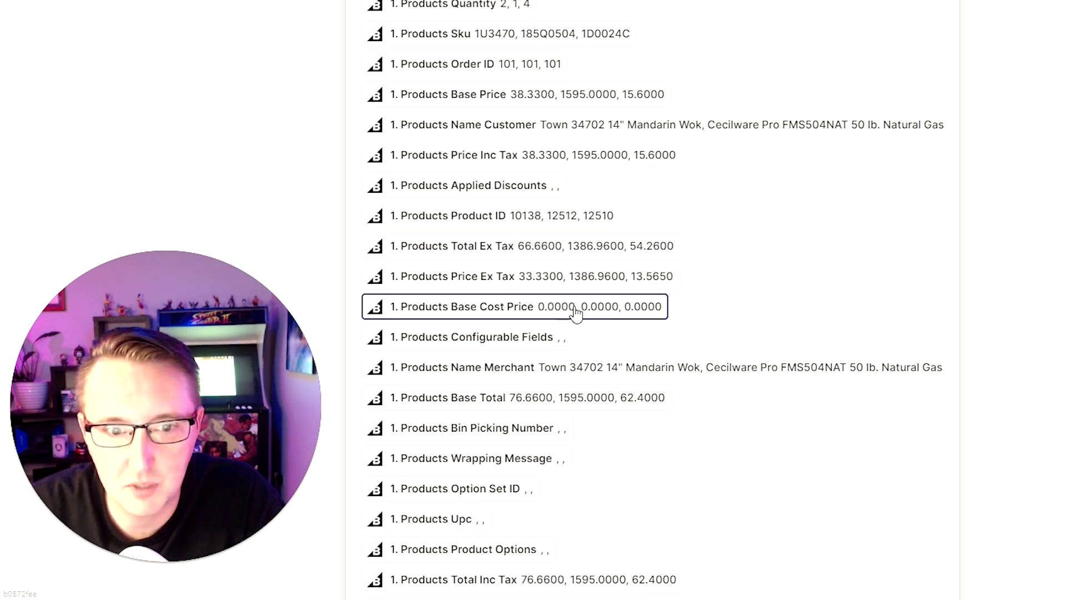
{"action": "left_click", "coordinate": [783, 333]}
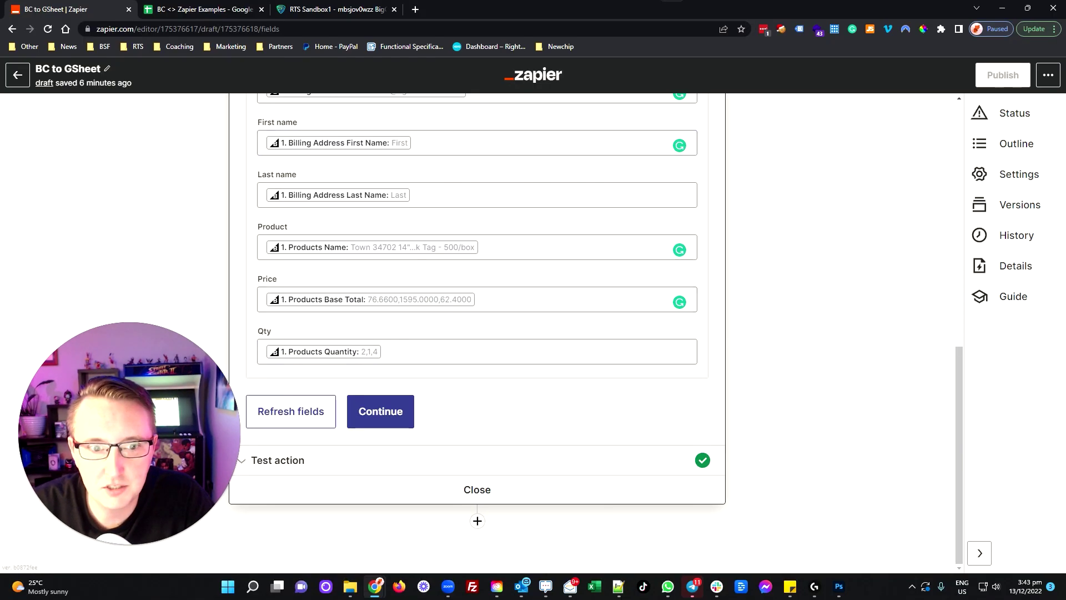
- Continue to the action test, review the rows previously sent to Google Sheets, and retest the action
{"action": "left_click", "coordinate": [386, 417]}
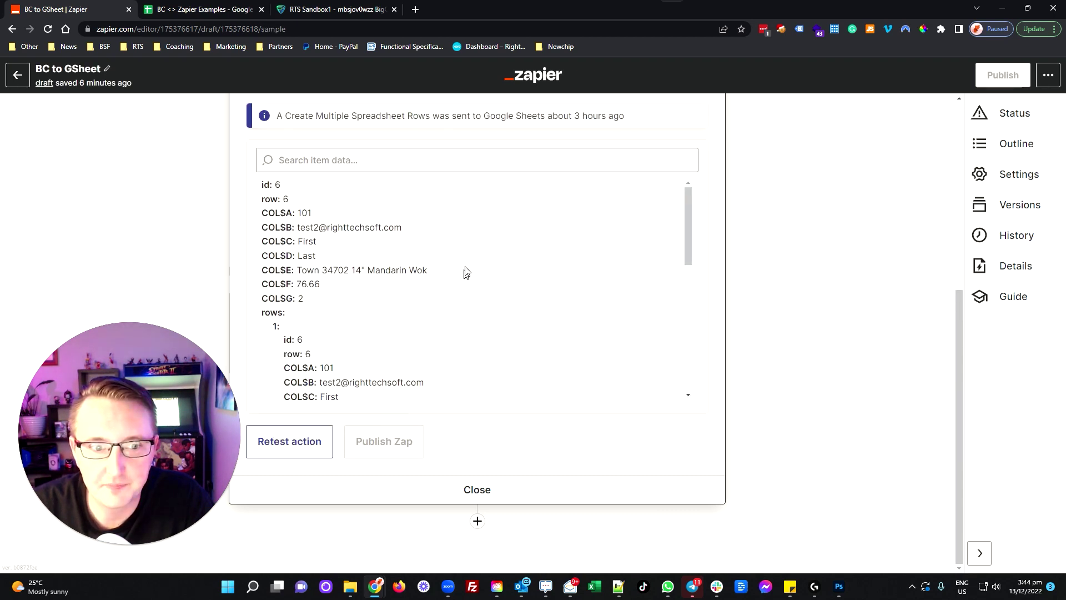
{"action": "scroll", "coordinate": [469, 267], "scroll_direction": "down", "scroll_amount": 5}
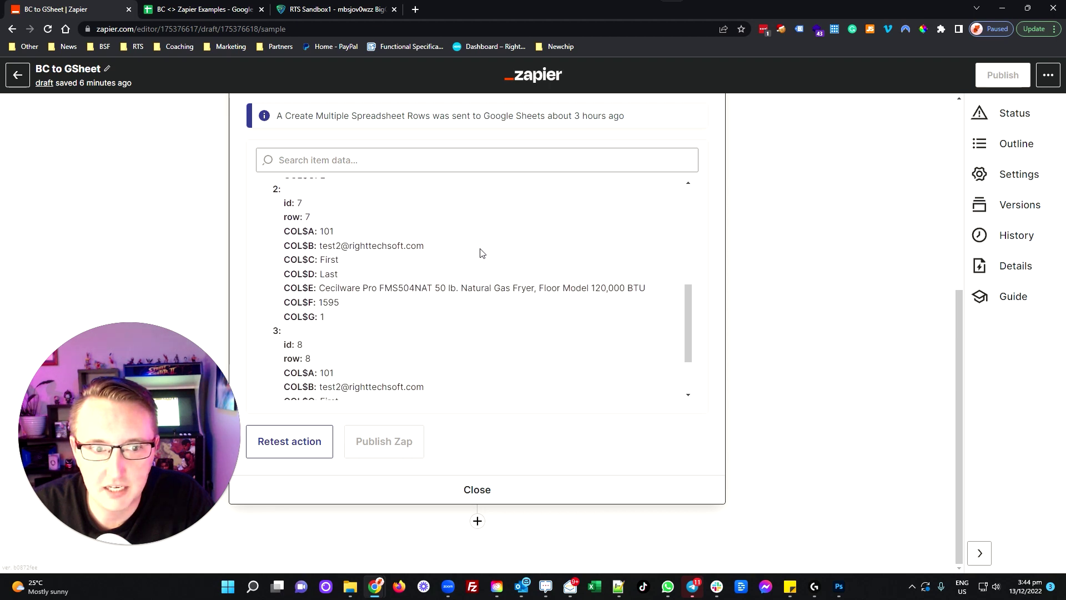
{"action": "scroll", "coordinate": [481, 253], "scroll_direction": "down", "scroll_amount": 2}
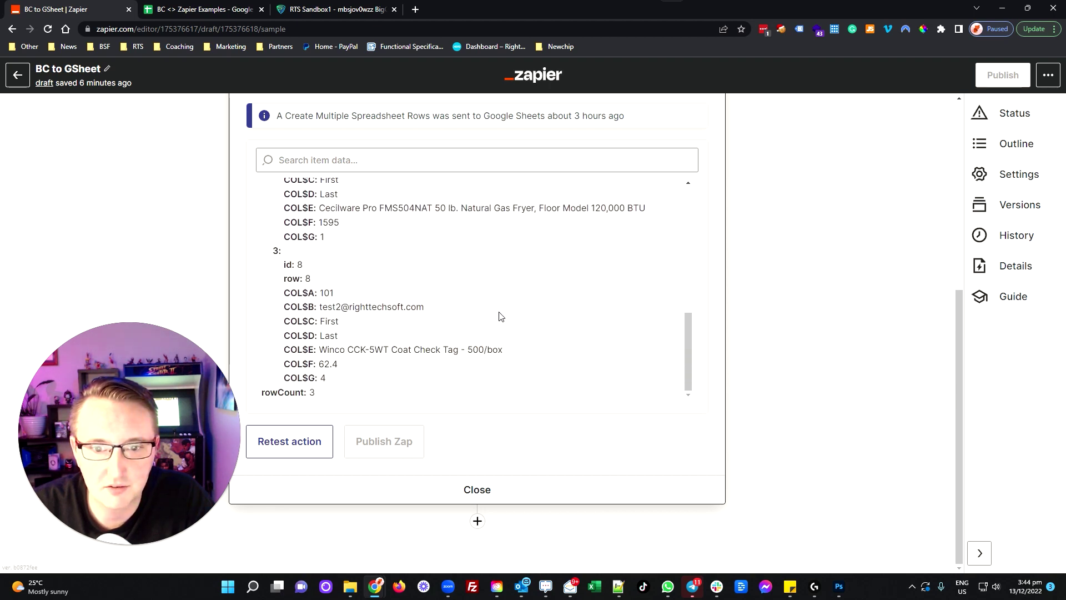
{"action": "scroll", "coordinate": [501, 317], "scroll_direction": "up", "scroll_amount": 5}
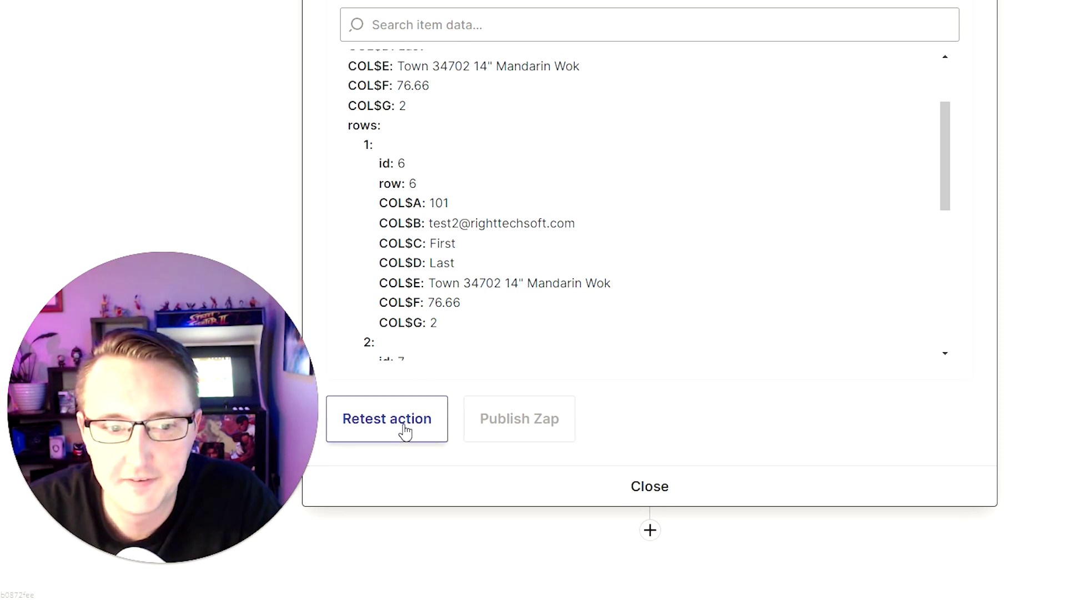
{"action": "left_click", "coordinate": [403, 431]}
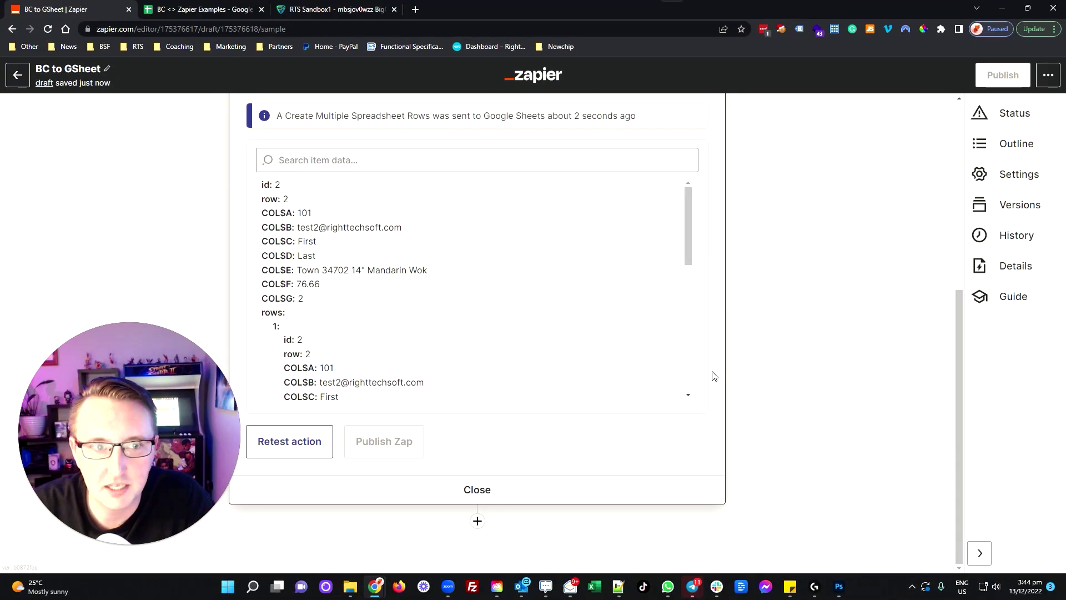
- Switch to the BC <> Zapier Examples spreadsheet and check the order number, email and name columns of the new rows
{"action": "left_click", "coordinate": [217, 10]}
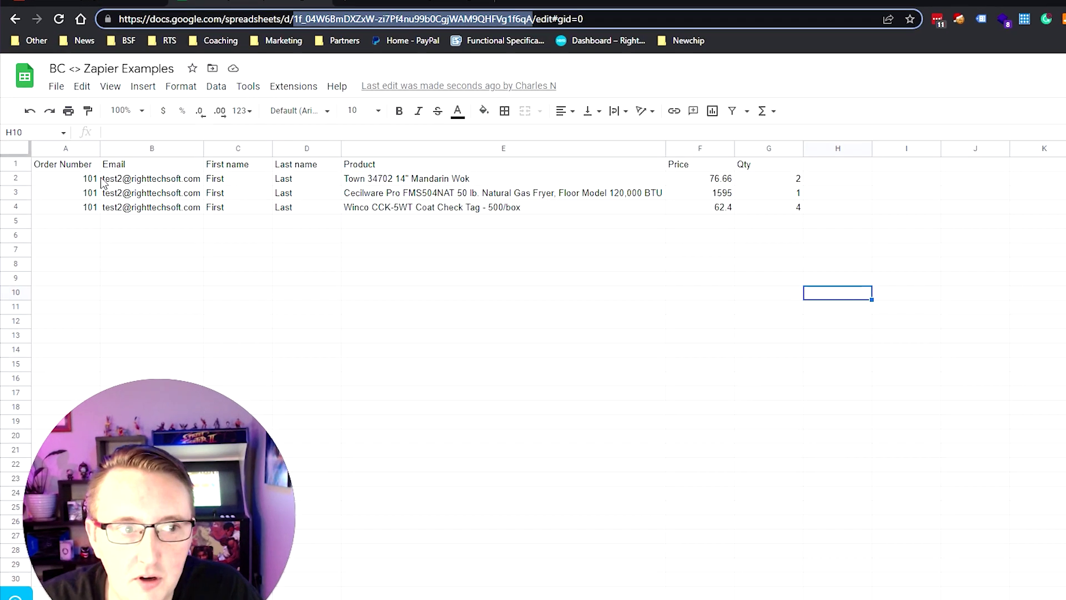
{"action": "left_click_drag", "start_coordinate": [119, 250], "coordinate": [126, 305]}
{"action": "left_click", "coordinate": [251, 373]}
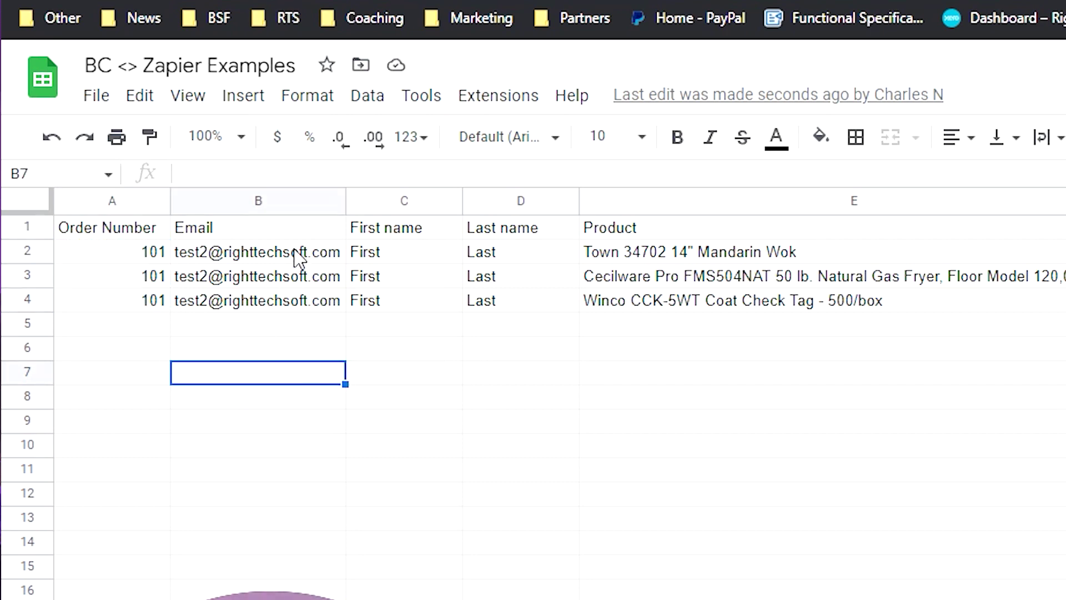
{"action": "left_click_drag", "start_coordinate": [298, 254], "coordinate": [291, 305]}
{"action": "left_click", "coordinate": [527, 417]}
{"action": "left_click_drag", "start_coordinate": [445, 255], "coordinate": [499, 303]}
{"action": "left_click", "coordinate": [674, 371]}
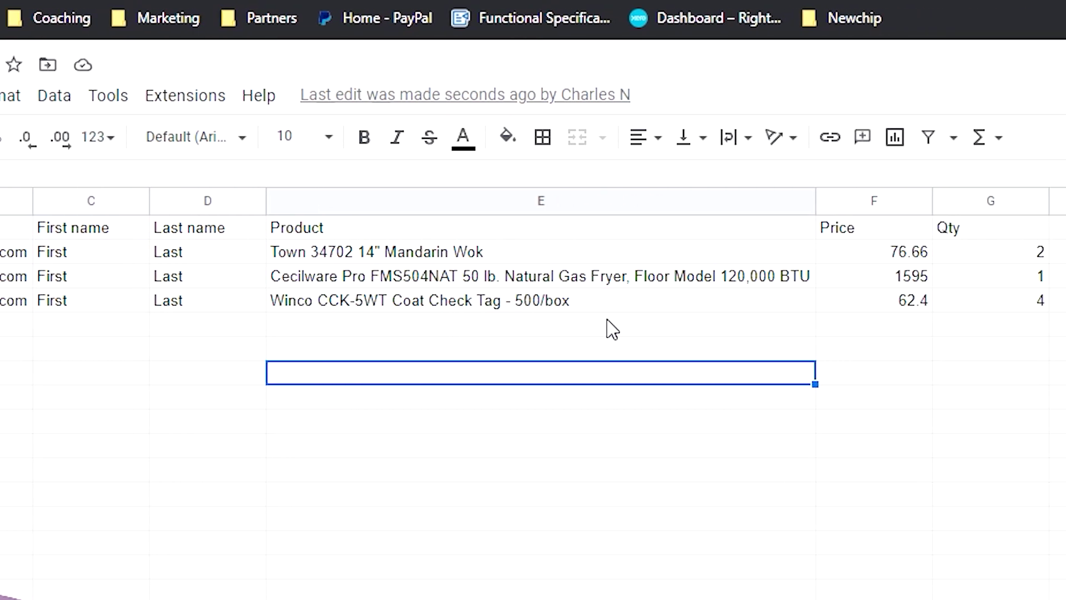
- Check the product, price and quantity cells of the order rows added to the Orders sheet
{"action": "left_click", "coordinate": [430, 255]}
{"action": "left_click", "coordinate": [484, 283]}
{"action": "left_click", "coordinate": [488, 305]}
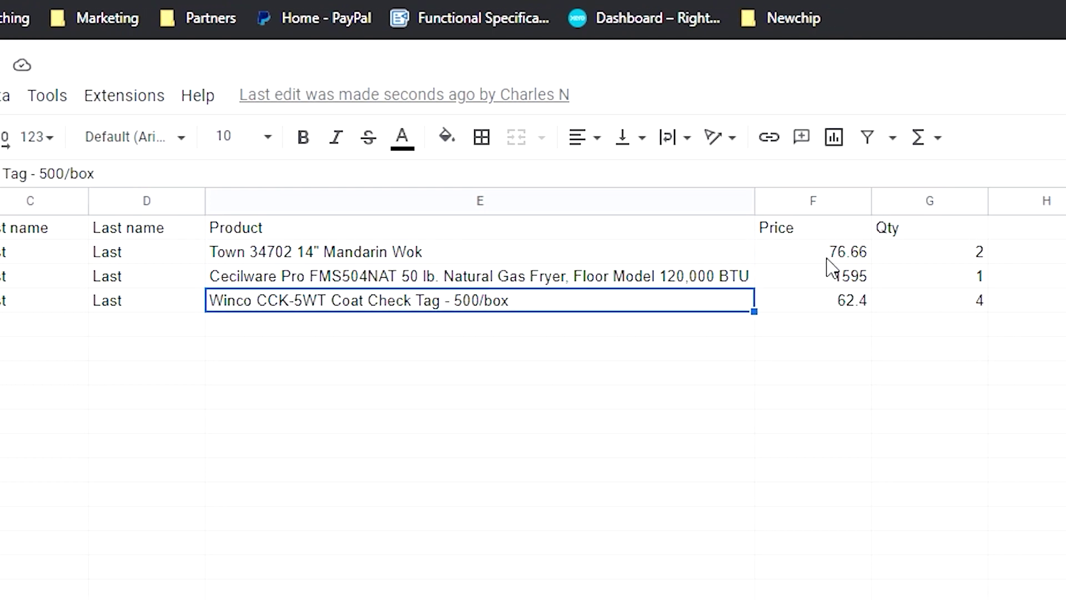
{"action": "left_click", "coordinate": [882, 258]}
{"action": "left_click", "coordinate": [764, 303]}
{"action": "left_click", "coordinate": [880, 251]}
{"action": "left_click", "coordinate": [885, 303]}
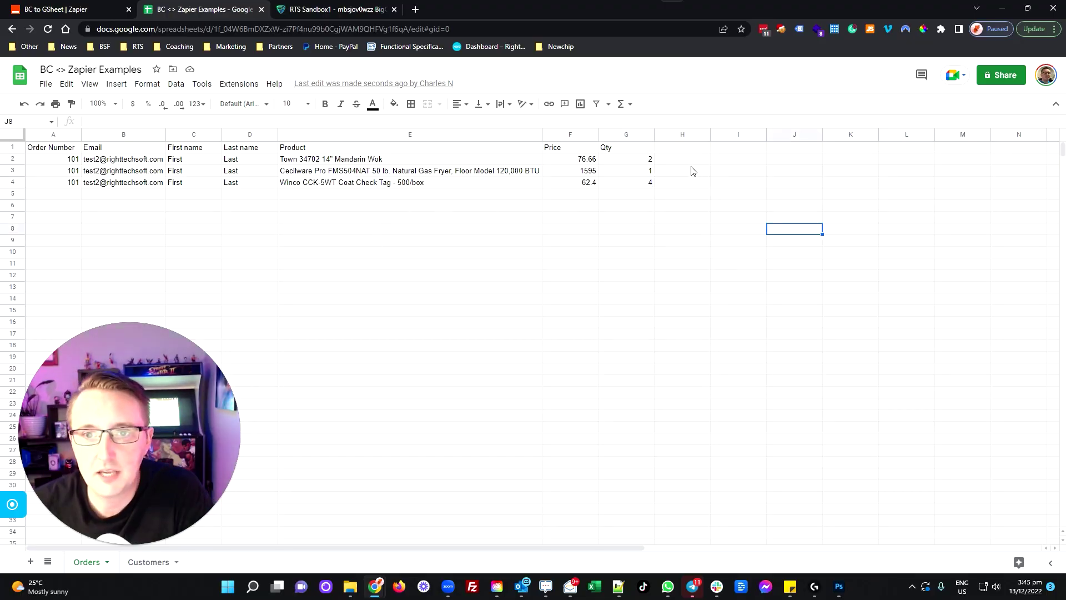
- Enter the formula =F2*G2 in cell H2 and fill it down through H4
{"action": "left_click_drag", "start_coordinate": [692, 149], "coordinate": [691, 184]}
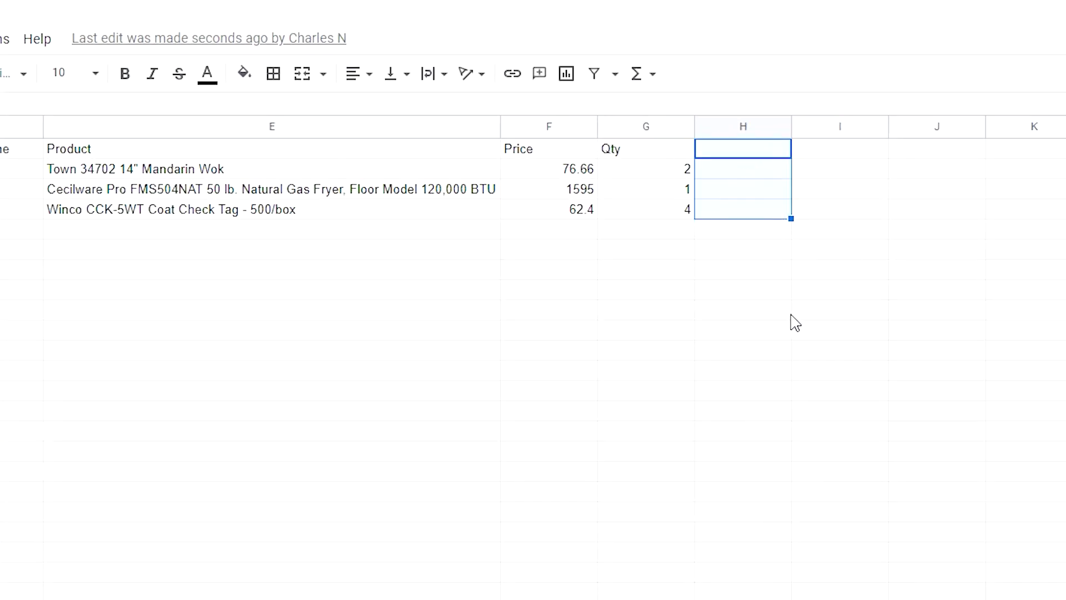
{"action": "left_click", "coordinate": [809, 270]}
{"action": "left_click", "coordinate": [758, 172]}
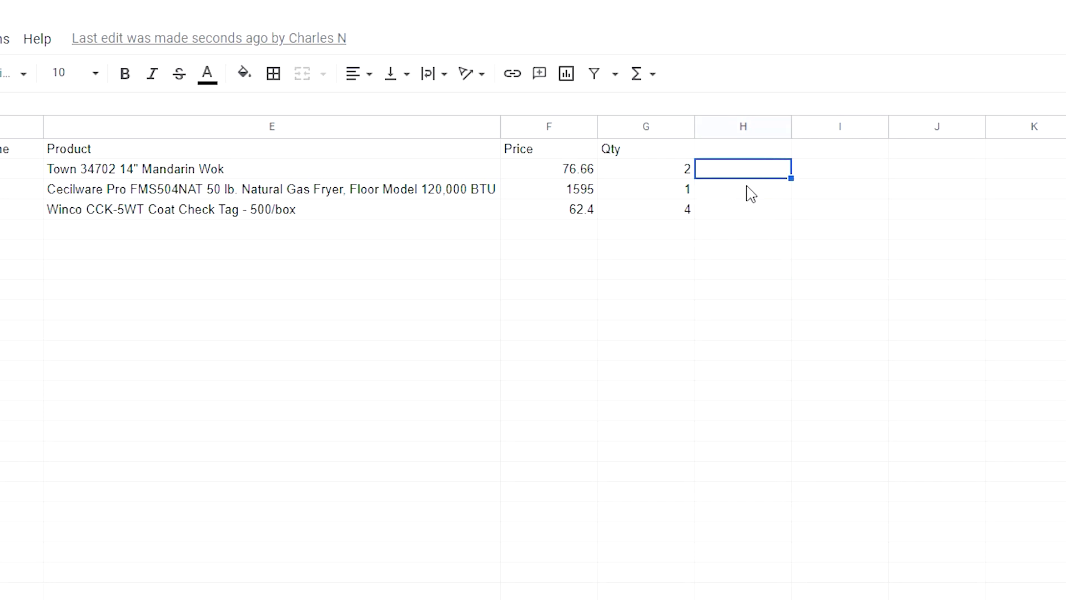
{"action": "type", "text": "="}
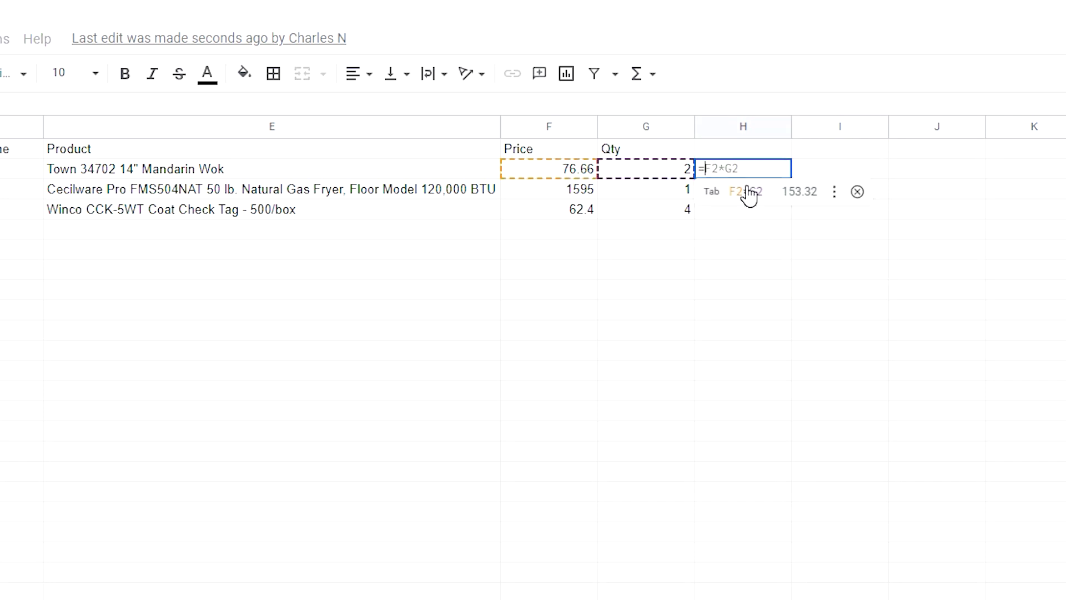
{"action": "left_click", "coordinate": [785, 196]}
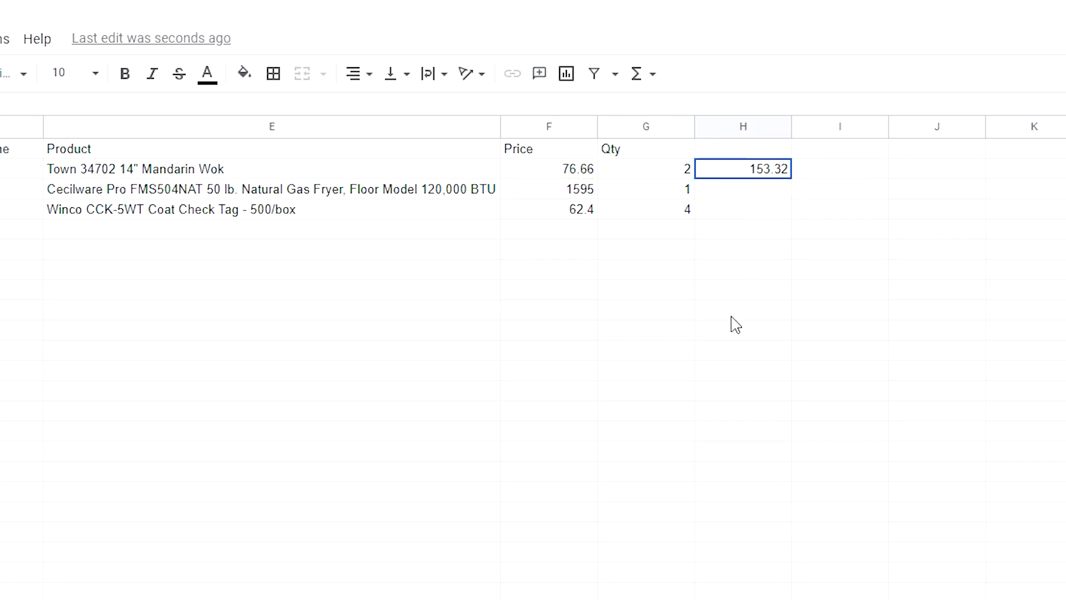
{"action": "left_click_drag", "start_coordinate": [791, 178], "coordinate": [787, 214]}
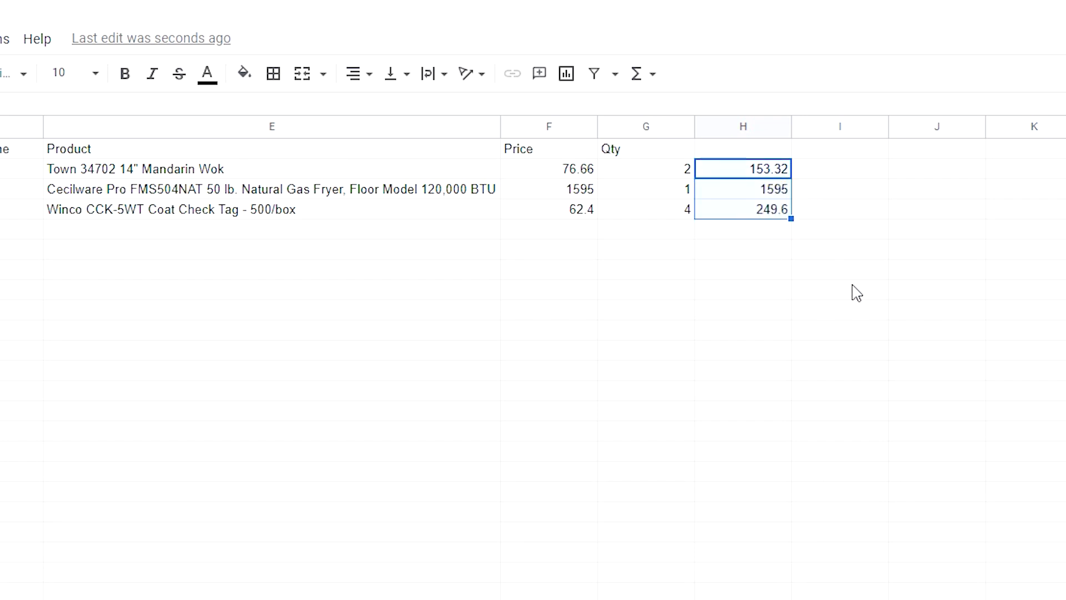
{"action": "left_click", "coordinate": [855, 291]}
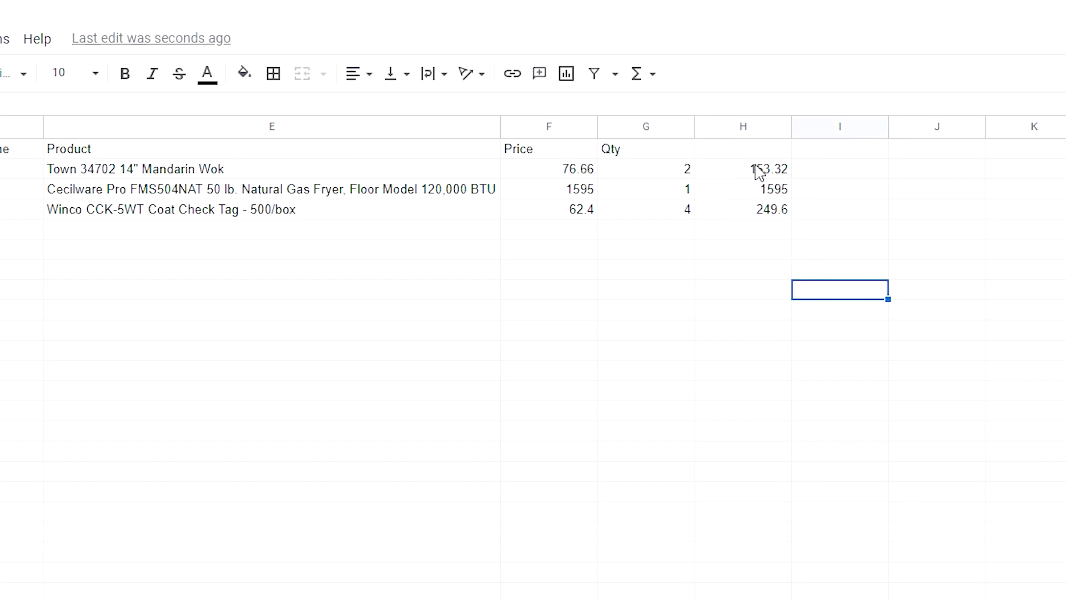
- Add the column header Total in cell H1
{"action": "key", "text": "ctrl+Up"}
{"action": "key", "text": "Left"}
{"action": "type", "text": "T"}
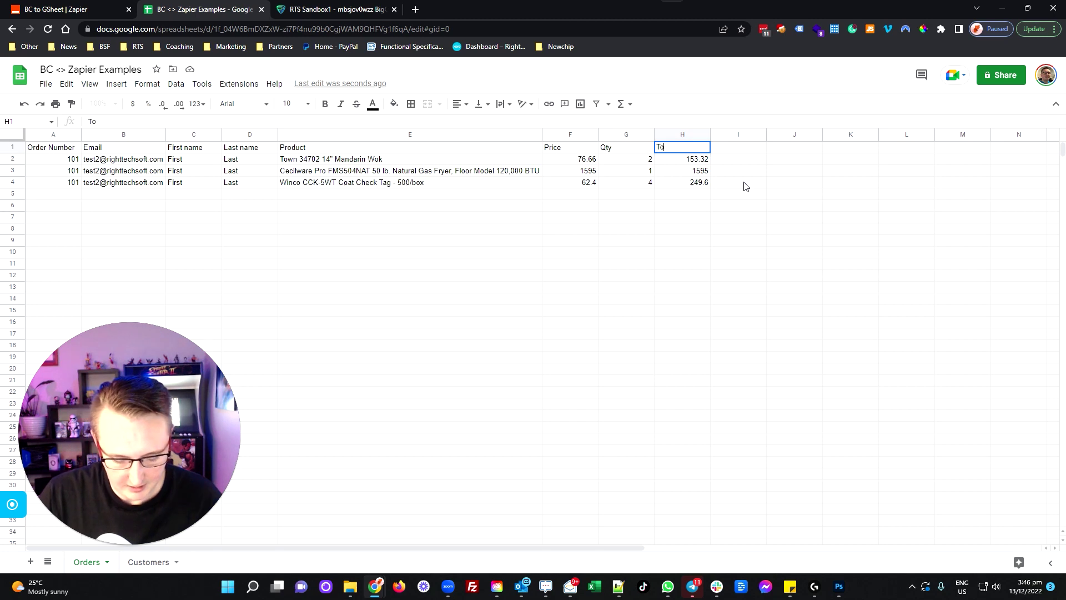
{"action": "type", "text": "otal"}
{"action": "key", "text": "Return"}
- Fill the Total formula from cell H4 down to H21 and accept the suggested formula change
{"action": "key", "text": "Down"}
{"action": "key", "text": "Down"}
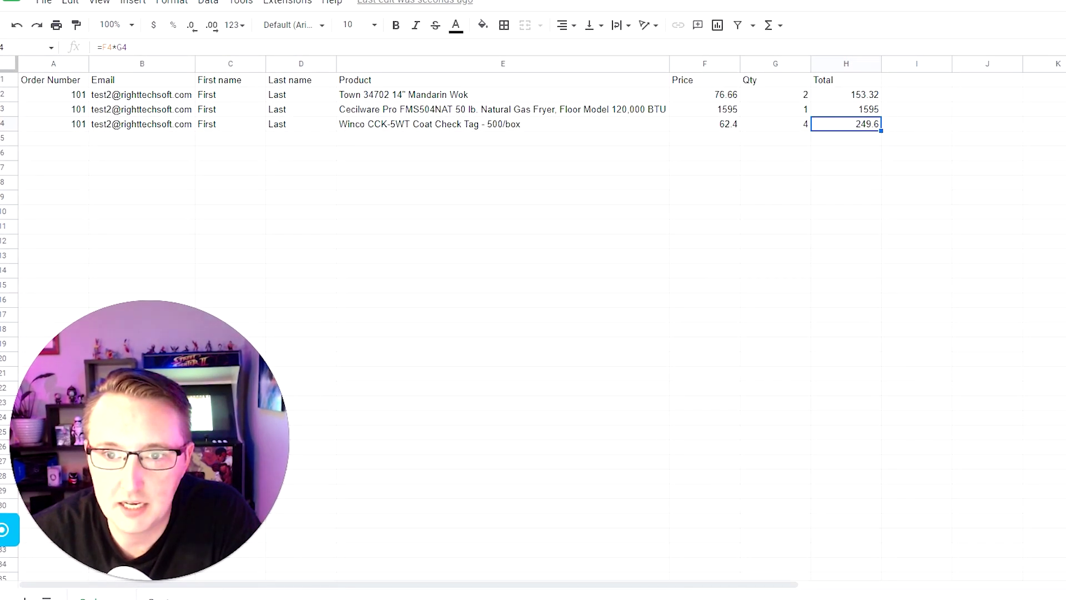
{"action": "left_click_drag", "start_coordinate": [882, 131], "coordinate": [869, 376]}
{"action": "left_click", "coordinate": [942, 229]}
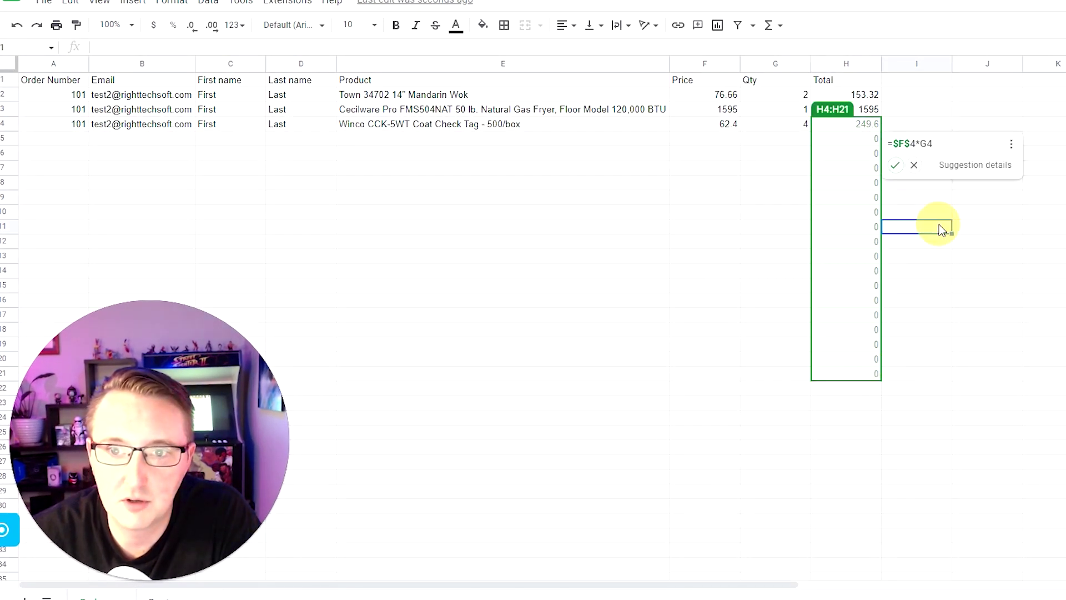
{"action": "left_click", "coordinate": [938, 230]}
{"action": "left_click", "coordinate": [895, 166]}
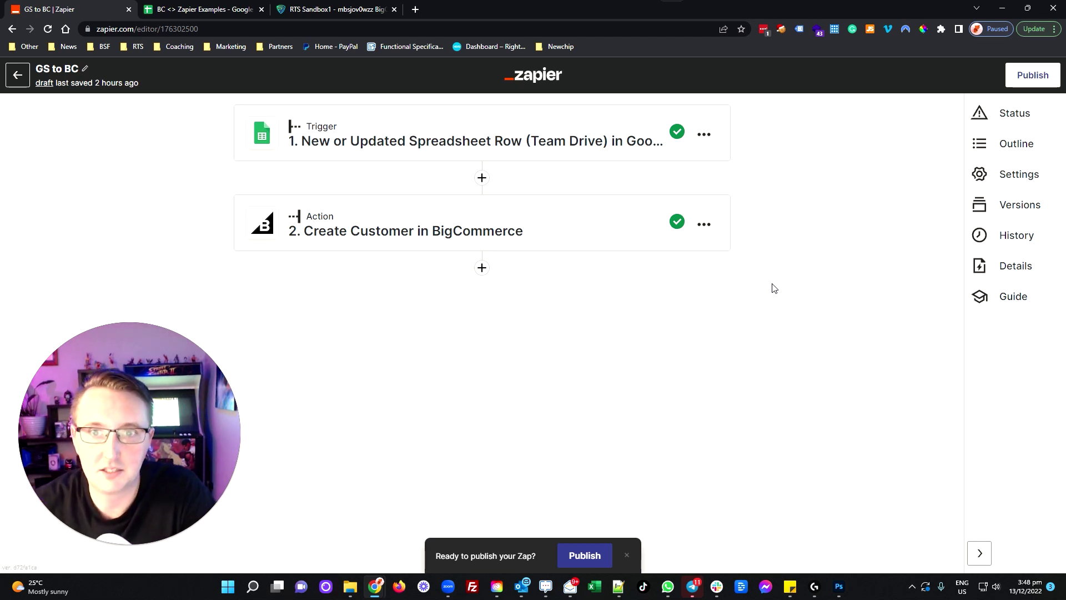
- In the GS to BC Zap, set the trigger event to New or Updated Spreadsheet Row (Team Drive) and keep the selected Google Sheets account
{"action": "left_click", "coordinate": [424, 133]}
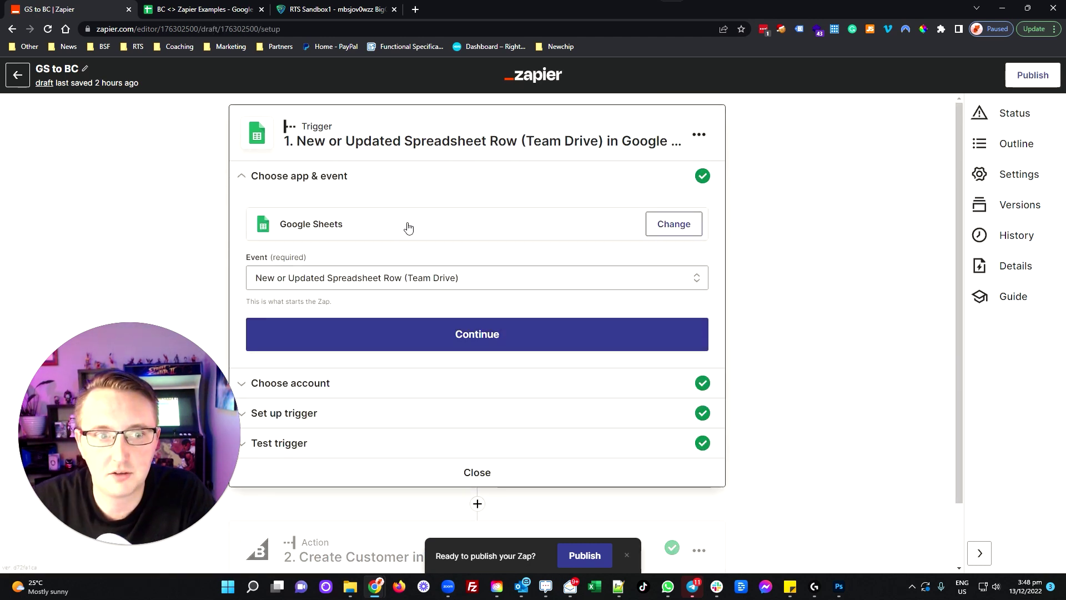
{"action": "left_click", "coordinate": [352, 278]}
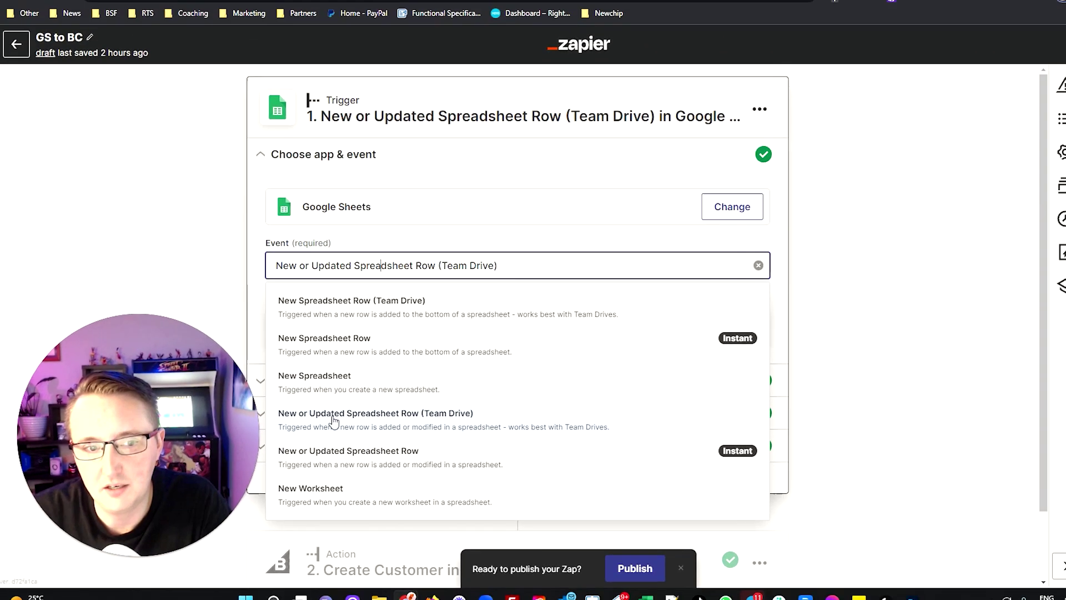
{"action": "left_click", "coordinate": [433, 413]}
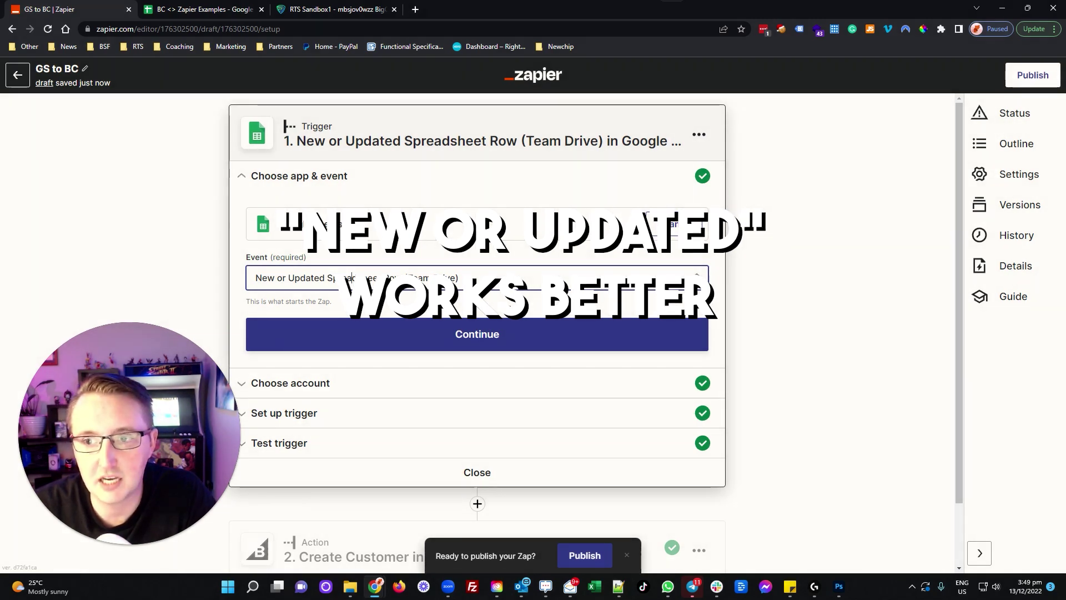
{"action": "left_click", "coordinate": [495, 338]}
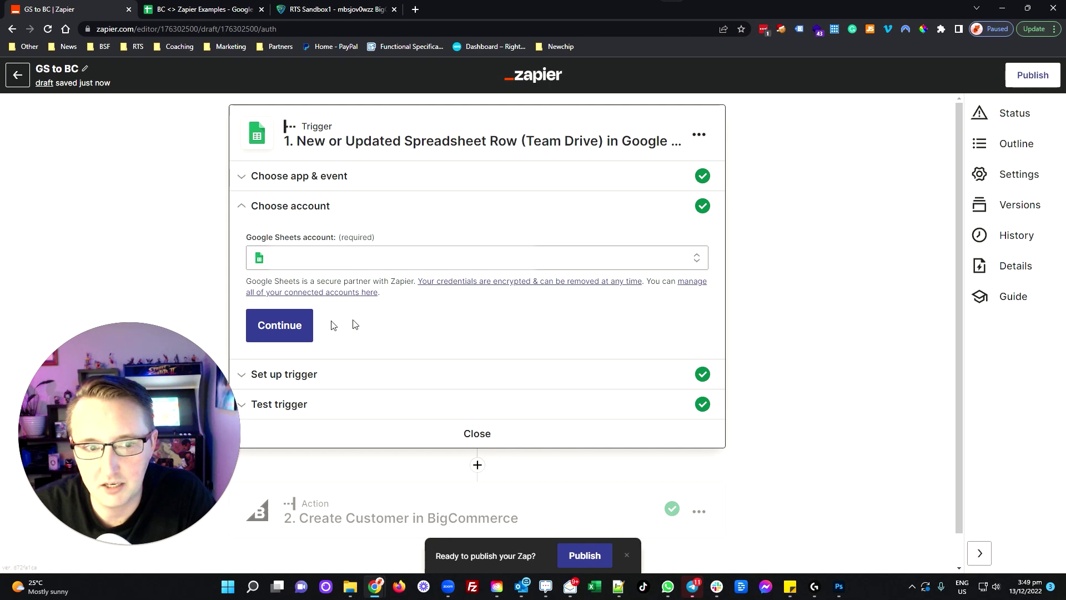
{"action": "left_click", "coordinate": [288, 331]}
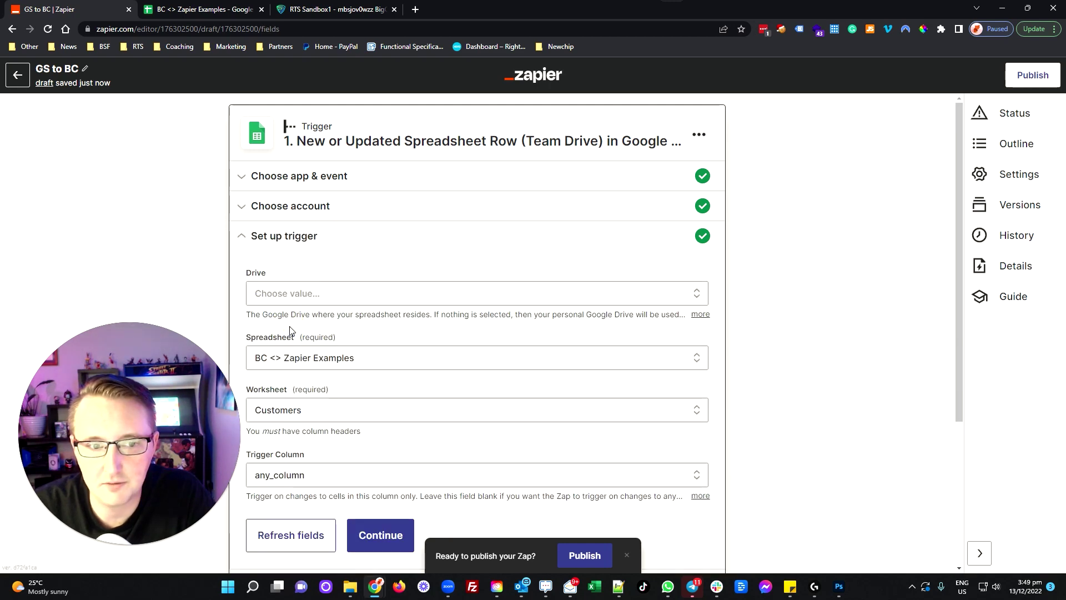
- Set the trigger's drive to My Google Drive, and check the options for the spreadsheet, the worksheet and the trigger column
{"action": "left_click", "coordinate": [333, 294]}
{"action": "left_click", "coordinate": [300, 413]}
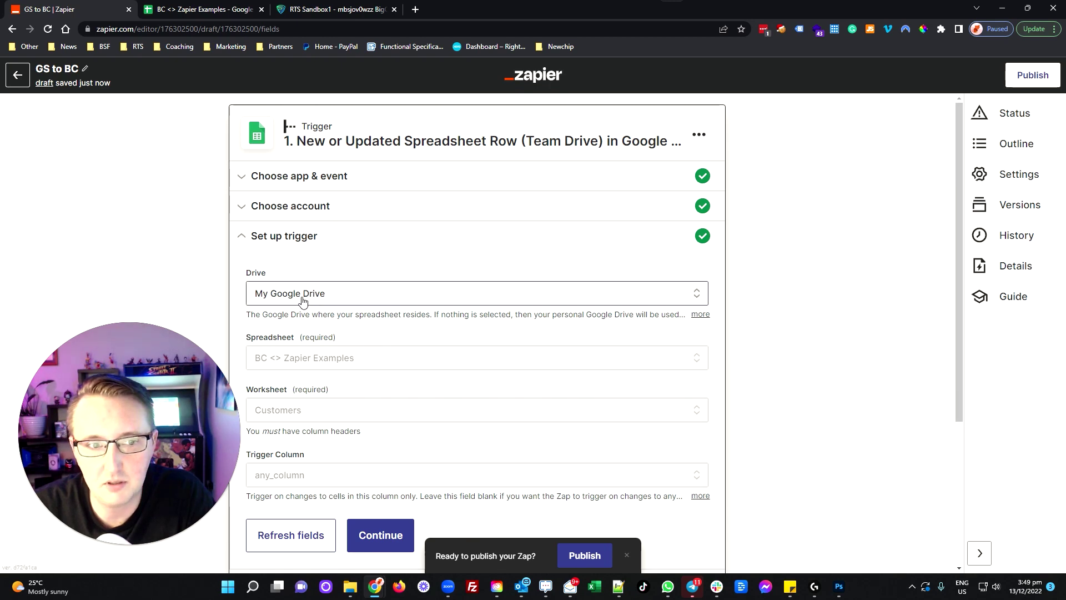
{"action": "left_click", "coordinate": [376, 361]}
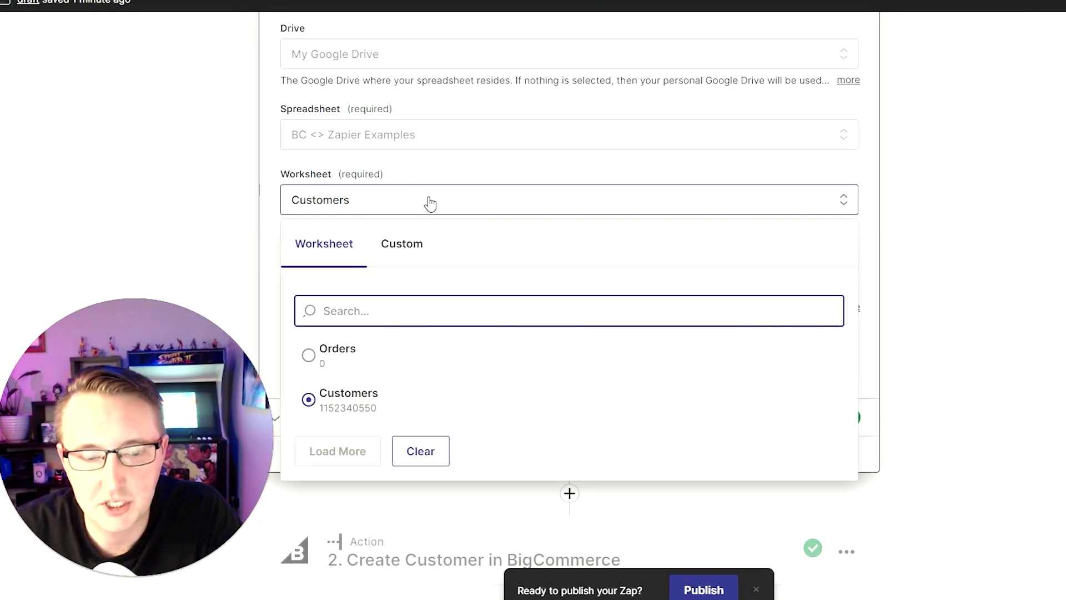
{"action": "left_click", "coordinate": [361, 410]}
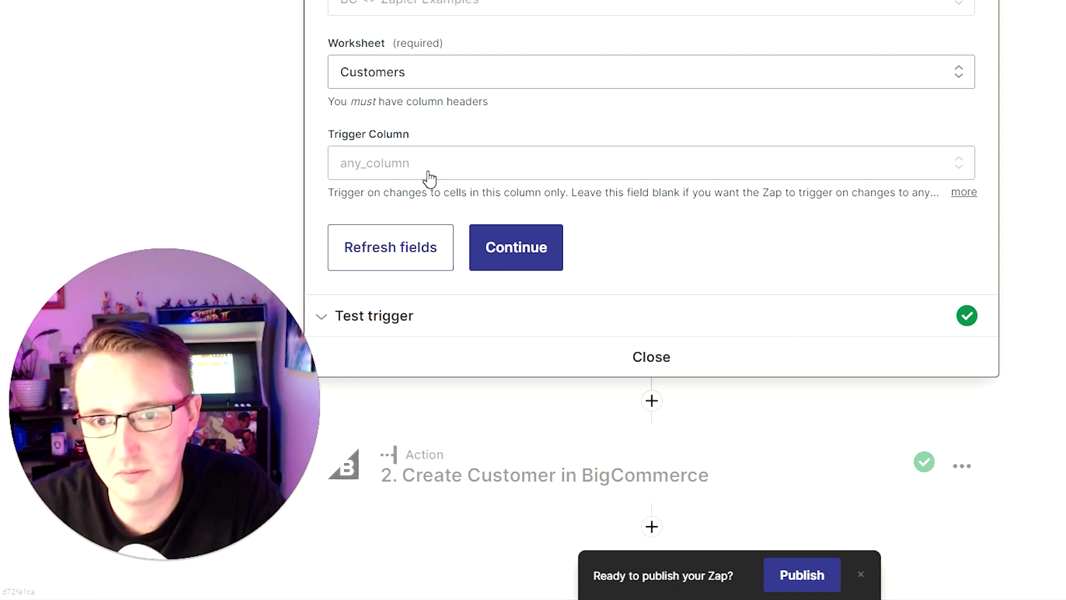
{"action": "left_click", "coordinate": [430, 178]}
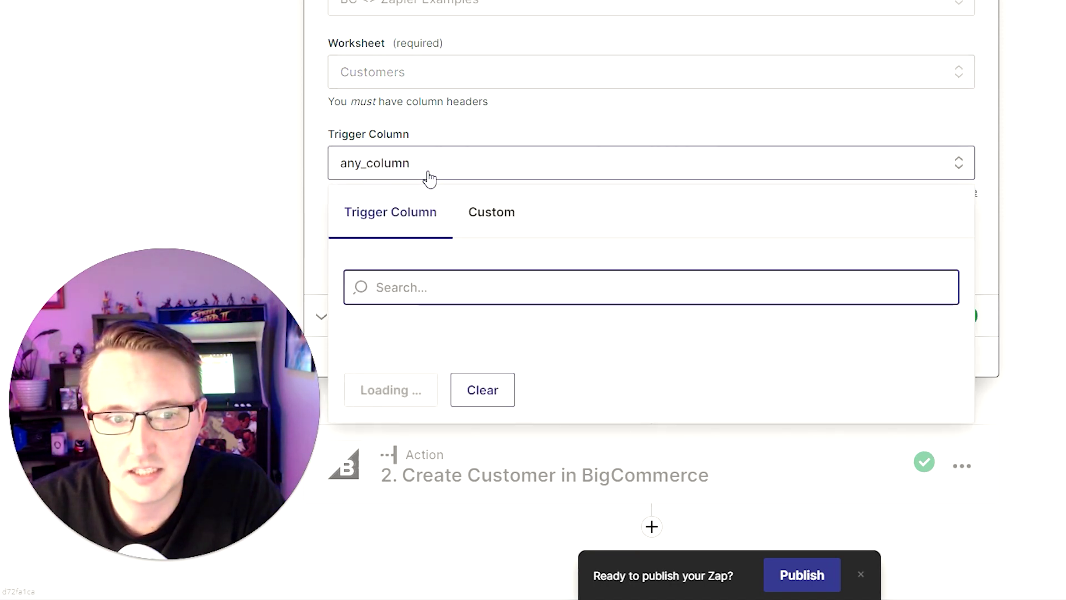
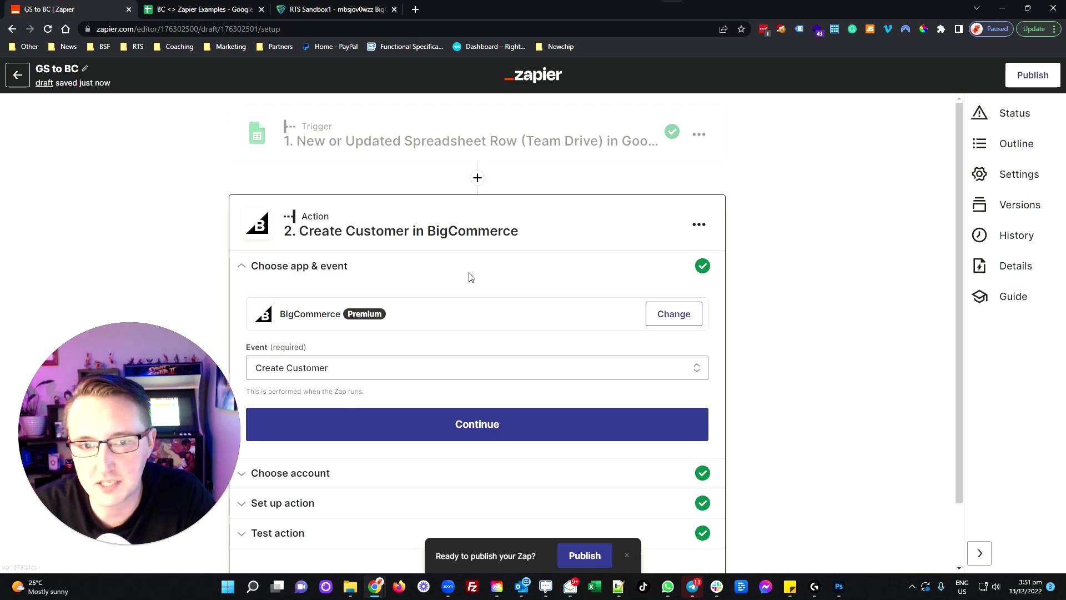
- Set the BigCommerce action's event to Create Customer and continue with the action's configuration
{"action": "scroll", "coordinate": [474, 272], "scroll_direction": "down", "scroll_amount": 1}
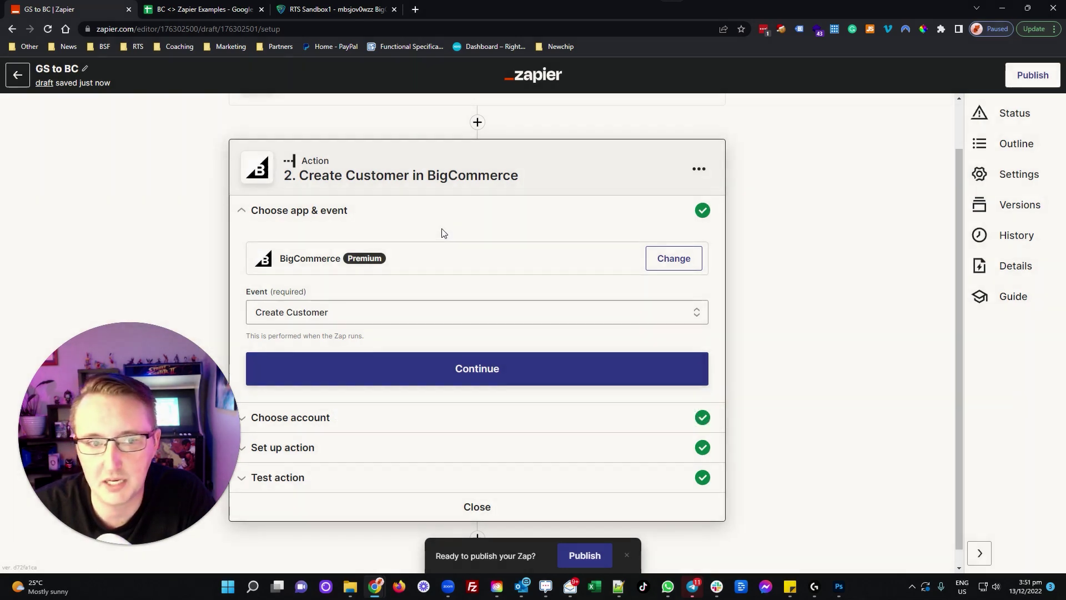
{"action": "scroll", "coordinate": [447, 228], "scroll_direction": "down", "scroll_amount": 1}
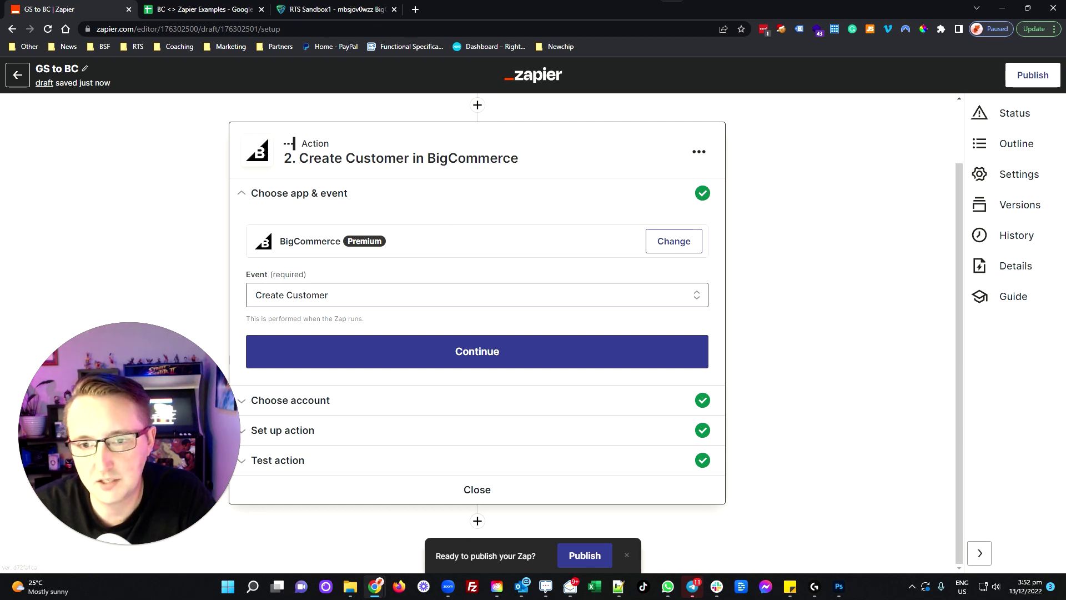
{"action": "left_click", "coordinate": [441, 295]}
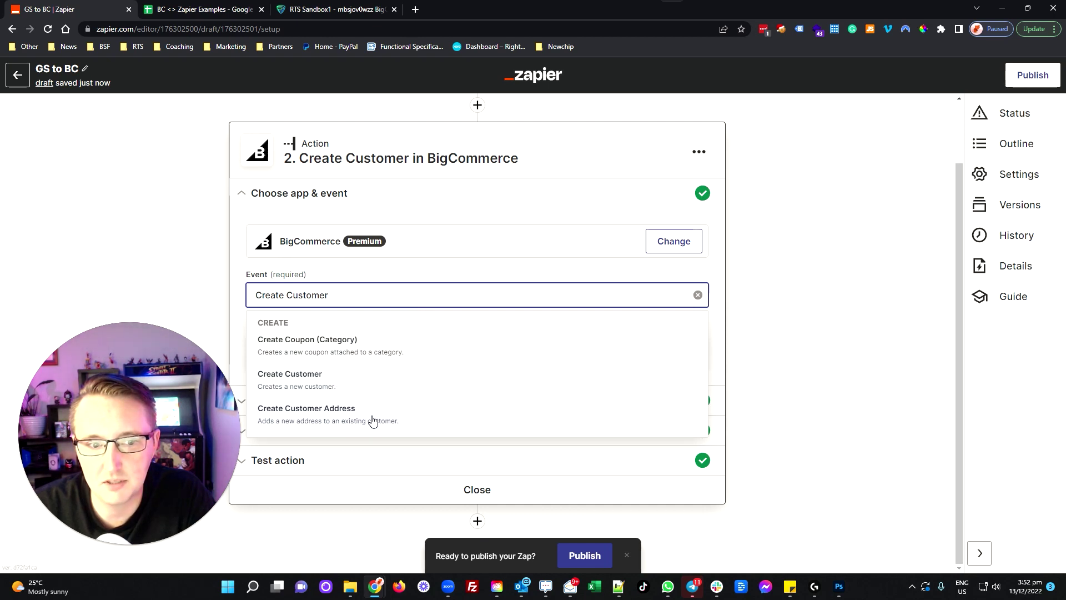
{"action": "left_click", "coordinate": [388, 388]}
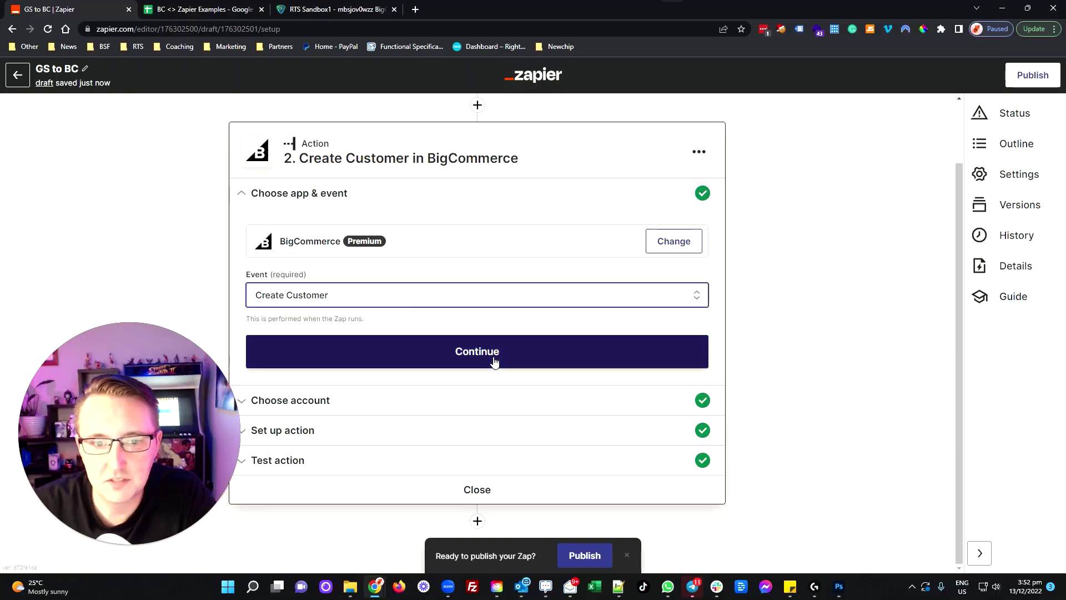
{"action": "left_click", "coordinate": [493, 362]}
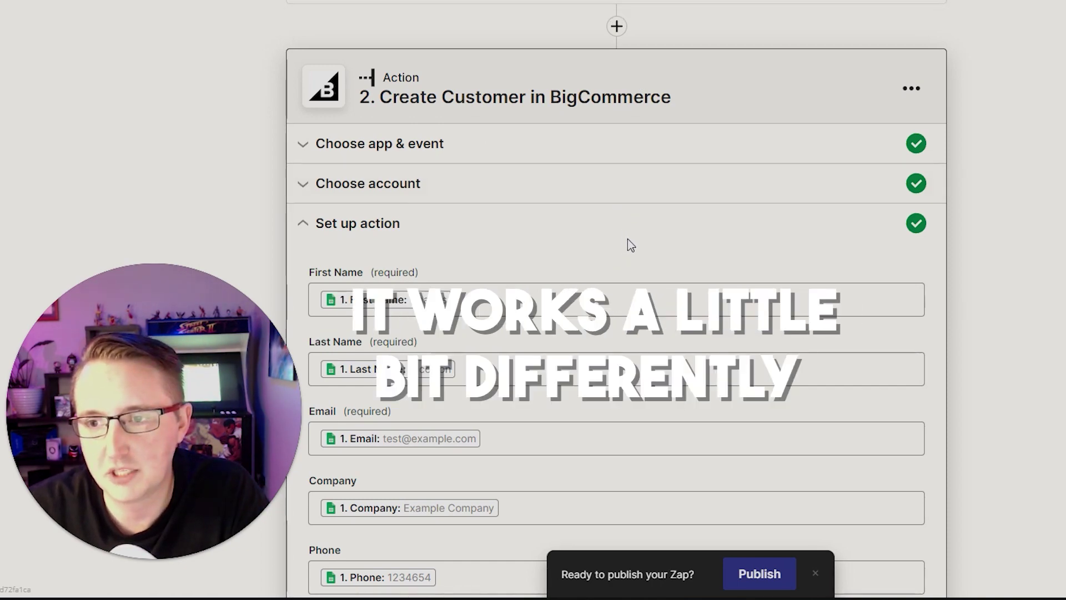
- Compare the Create Customer field mappings with the First Name, Last Name, Email, Company, Phone and Notes headers in the Customers worksheet
{"action": "scroll", "coordinate": [642, 231], "scroll_direction": "down", "scroll_amount": 3}
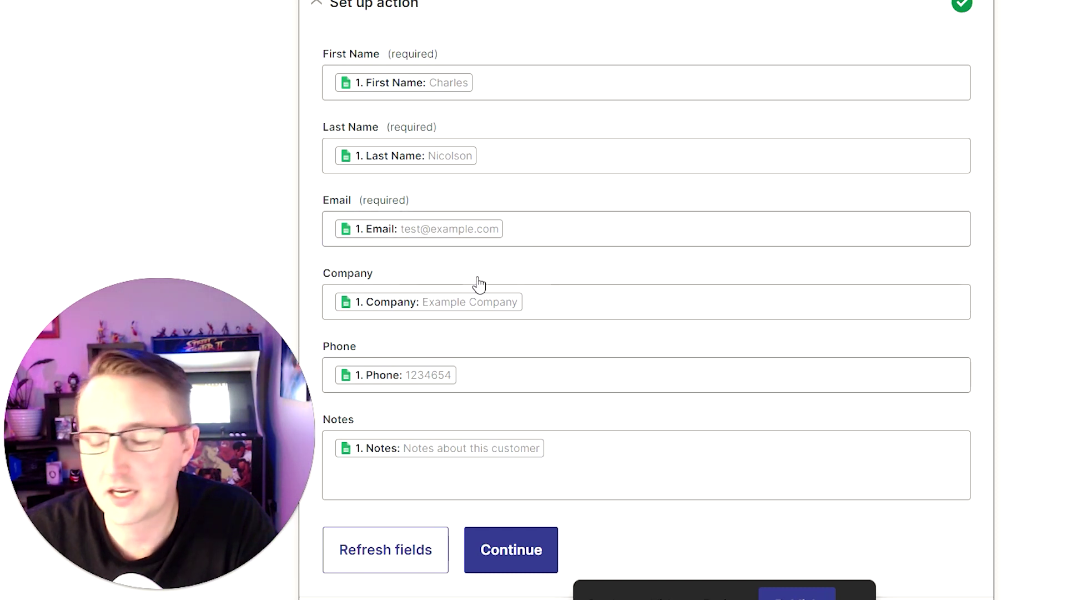
{"action": "scroll", "coordinate": [547, 343], "scroll_direction": "down", "scroll_amount": 3}
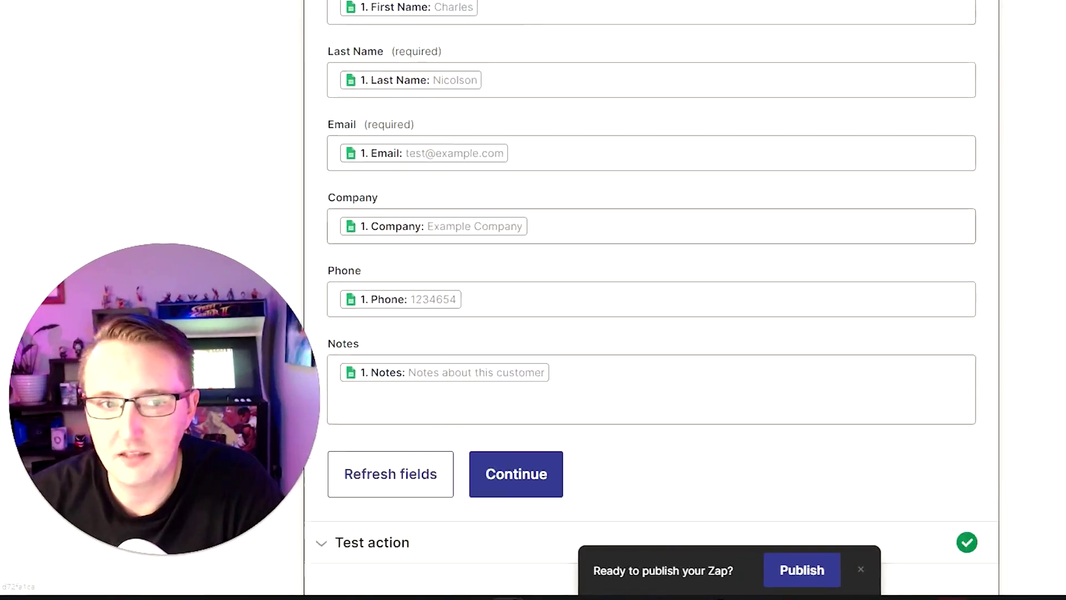
{"action": "scroll", "coordinate": [435, 100], "scroll_direction": "up", "scroll_amount": 1}
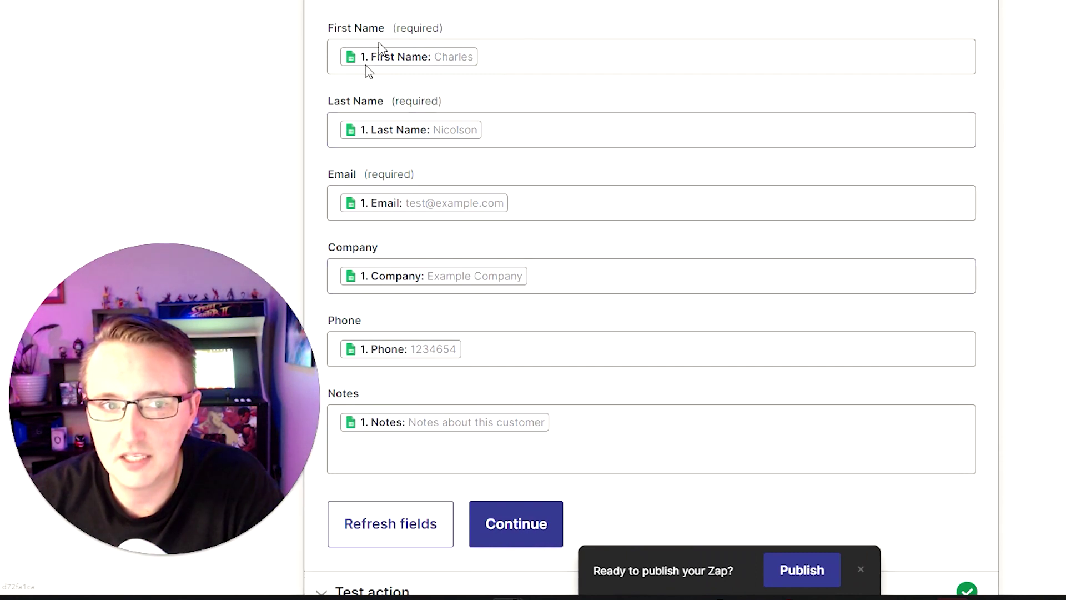
{"action": "scroll", "coordinate": [385, 123], "scroll_direction": "down", "scroll_amount": 1}
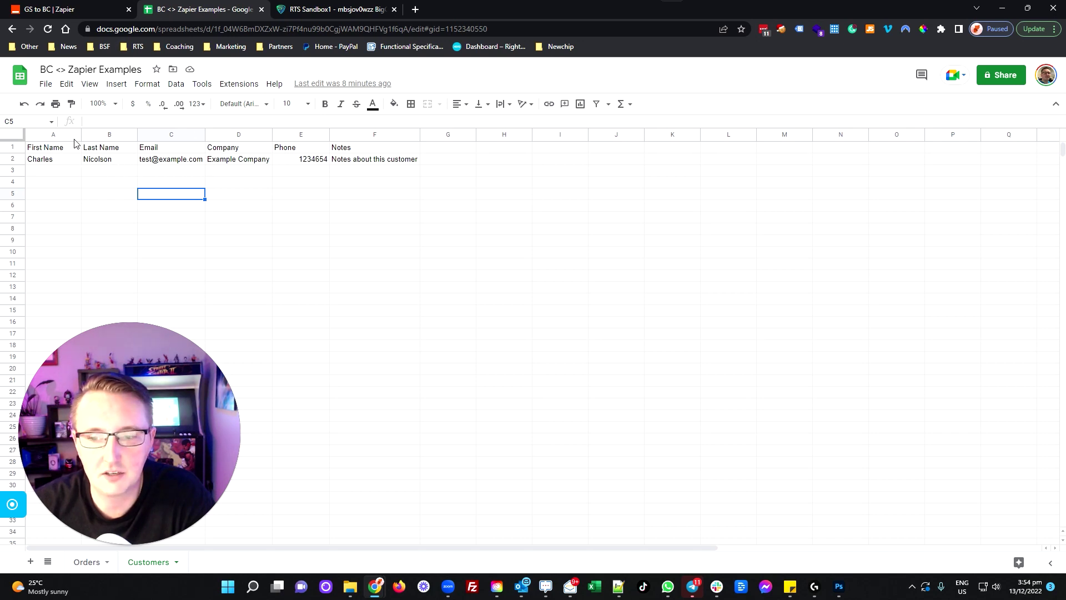
{"action": "left_click", "coordinate": [67, 9]}
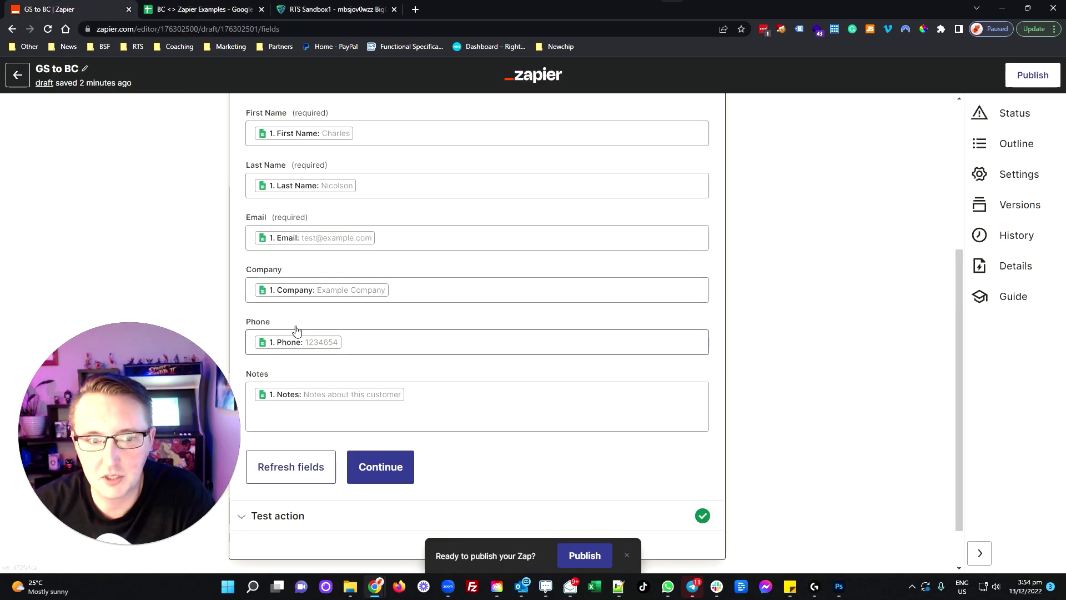
{"action": "left_click", "coordinate": [200, 9]}
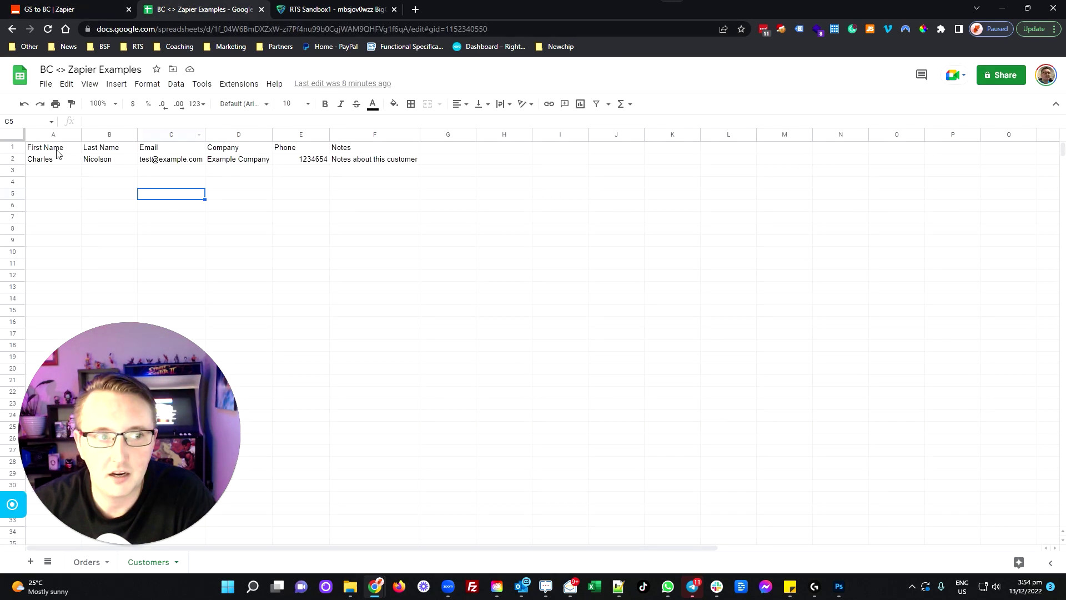
{"action": "left_click", "coordinate": [50, 147]}
{"action": "left_click", "coordinate": [109, 147]}
{"action": "left_click", "coordinate": [168, 148]}
{"action": "left_click", "coordinate": [239, 148]}
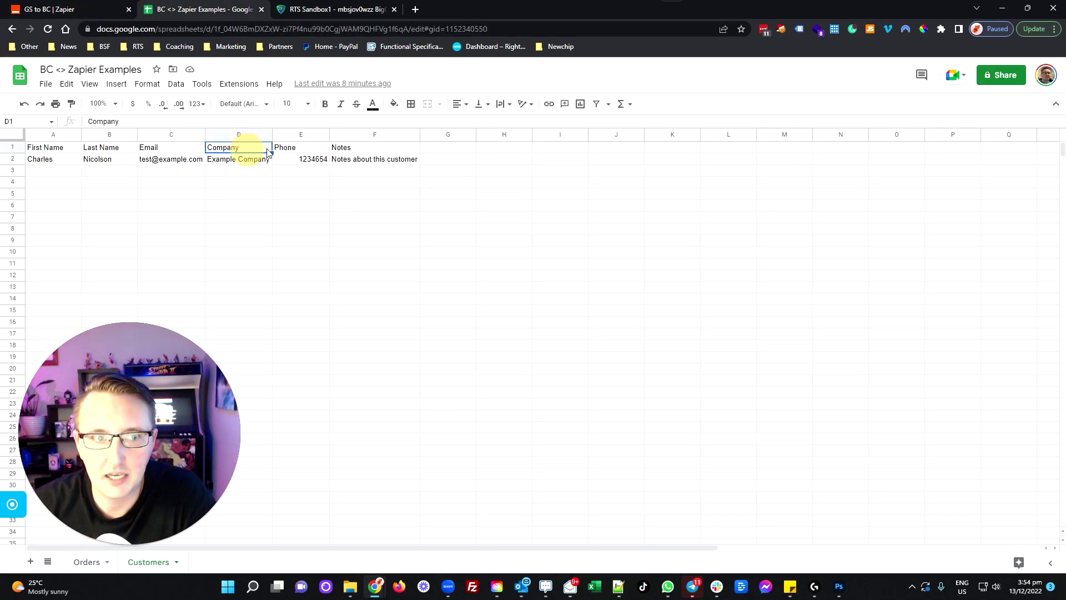
{"action": "left_click", "coordinate": [291, 147]}
{"action": "left_click", "coordinate": [373, 147]}
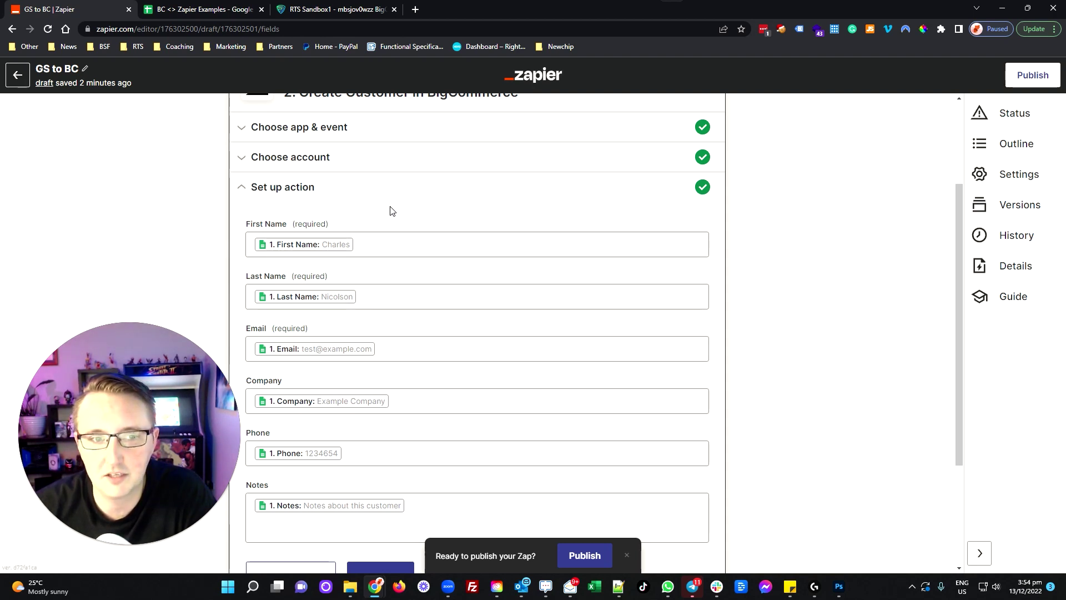
- Accept the Create Customer field mappings and retest the action by sending the sample customer to BigCommerce
{"action": "scroll", "coordinate": [391, 210], "scroll_direction": "down", "scroll_amount": 1}
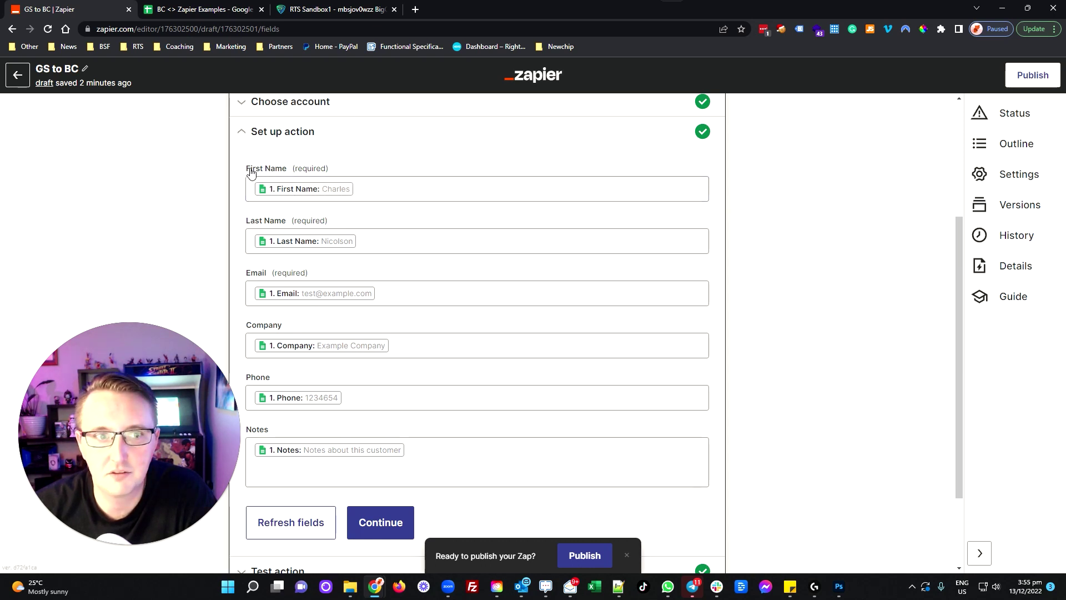
{"action": "scroll", "coordinate": [314, 172], "scroll_direction": "down", "scroll_amount": 1}
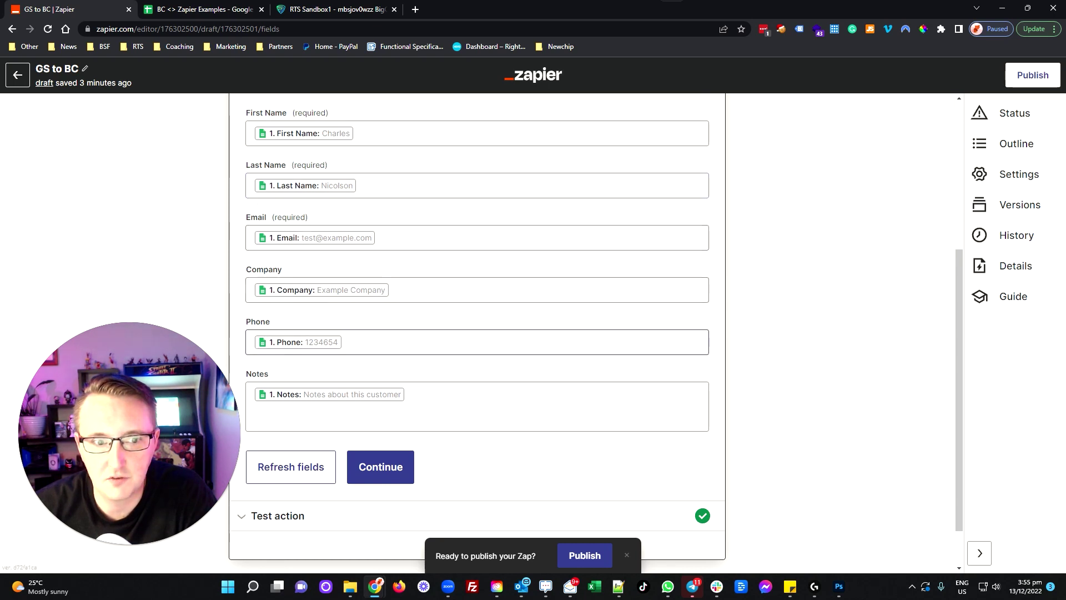
{"action": "scroll", "coordinate": [290, 318], "scroll_direction": "down", "scroll_amount": 1}
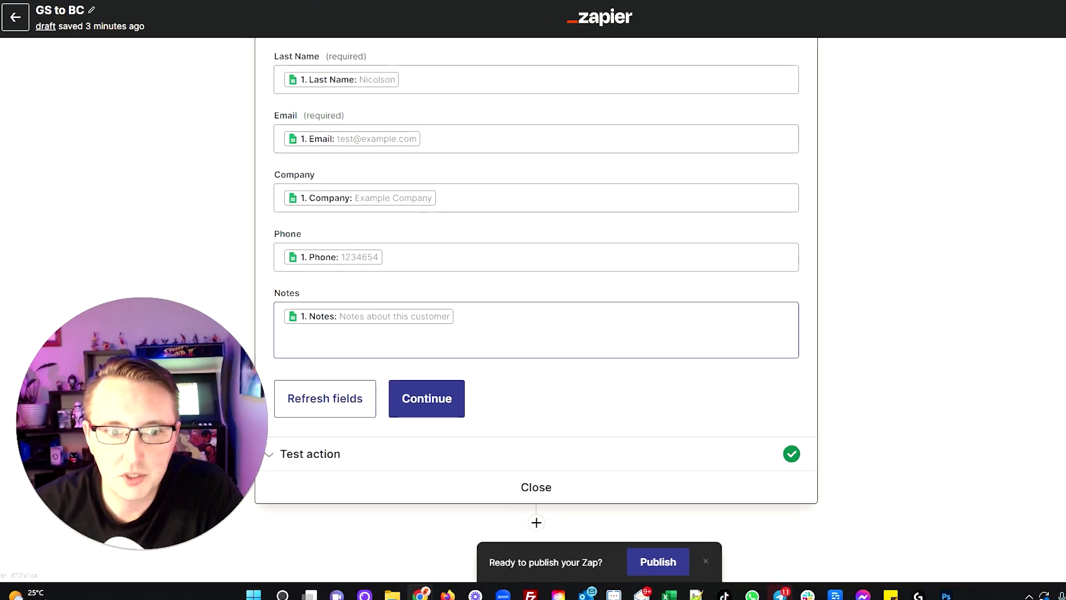
{"action": "left_click", "coordinate": [380, 413]}
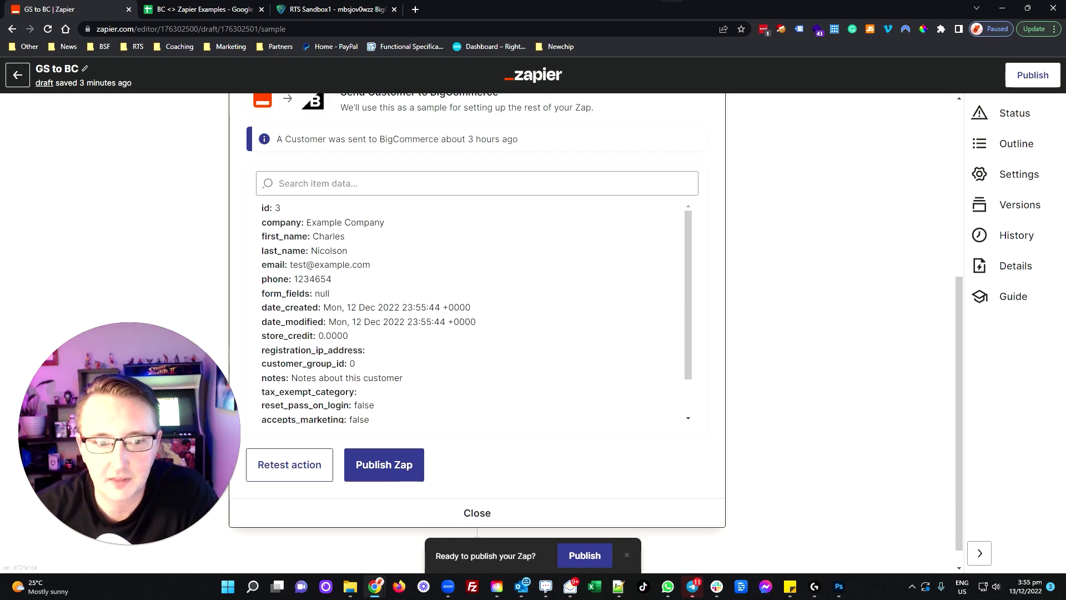
{"action": "left_click", "coordinate": [294, 471]}
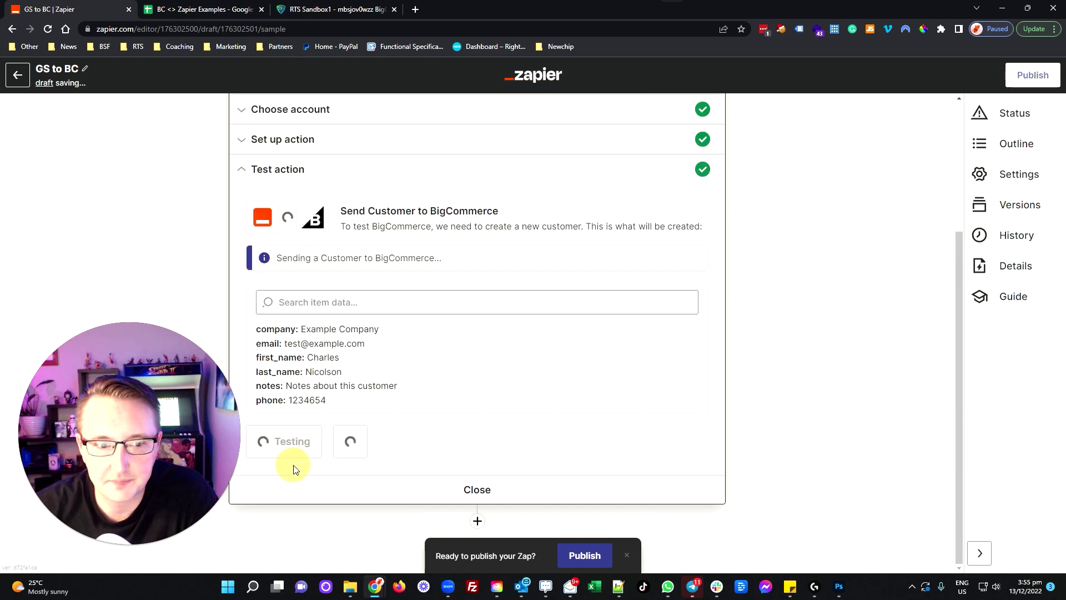